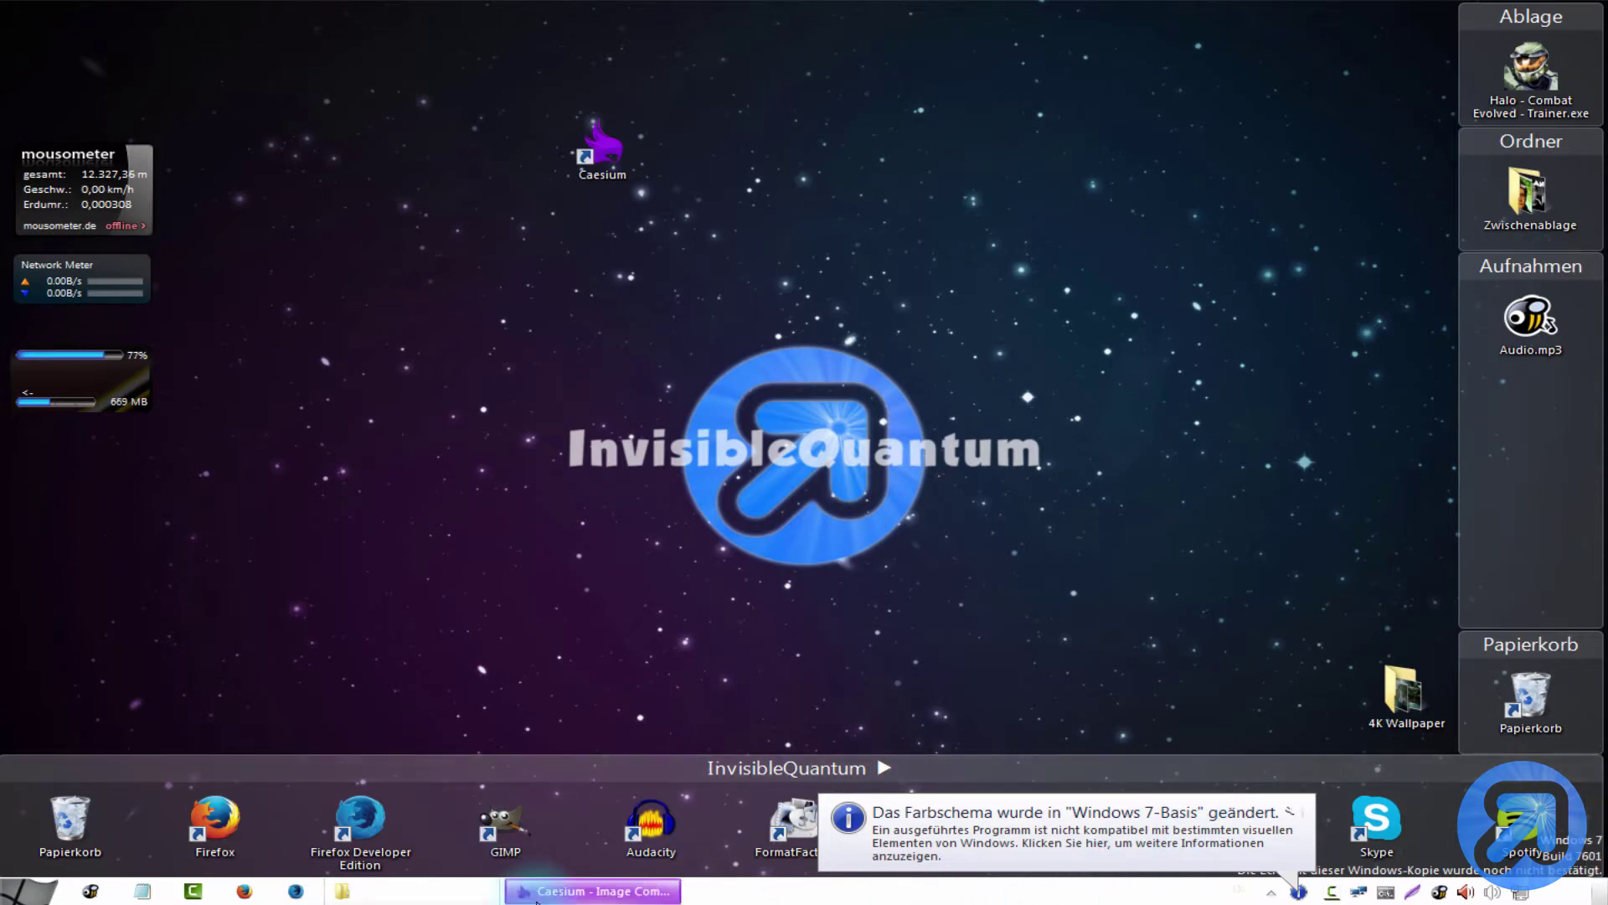
Inspect the details of 3840x2160.jpg and 1920x1200.png in the 4K Wallpaper folder.
{"action": "left_click", "coordinate": [340, 891]}
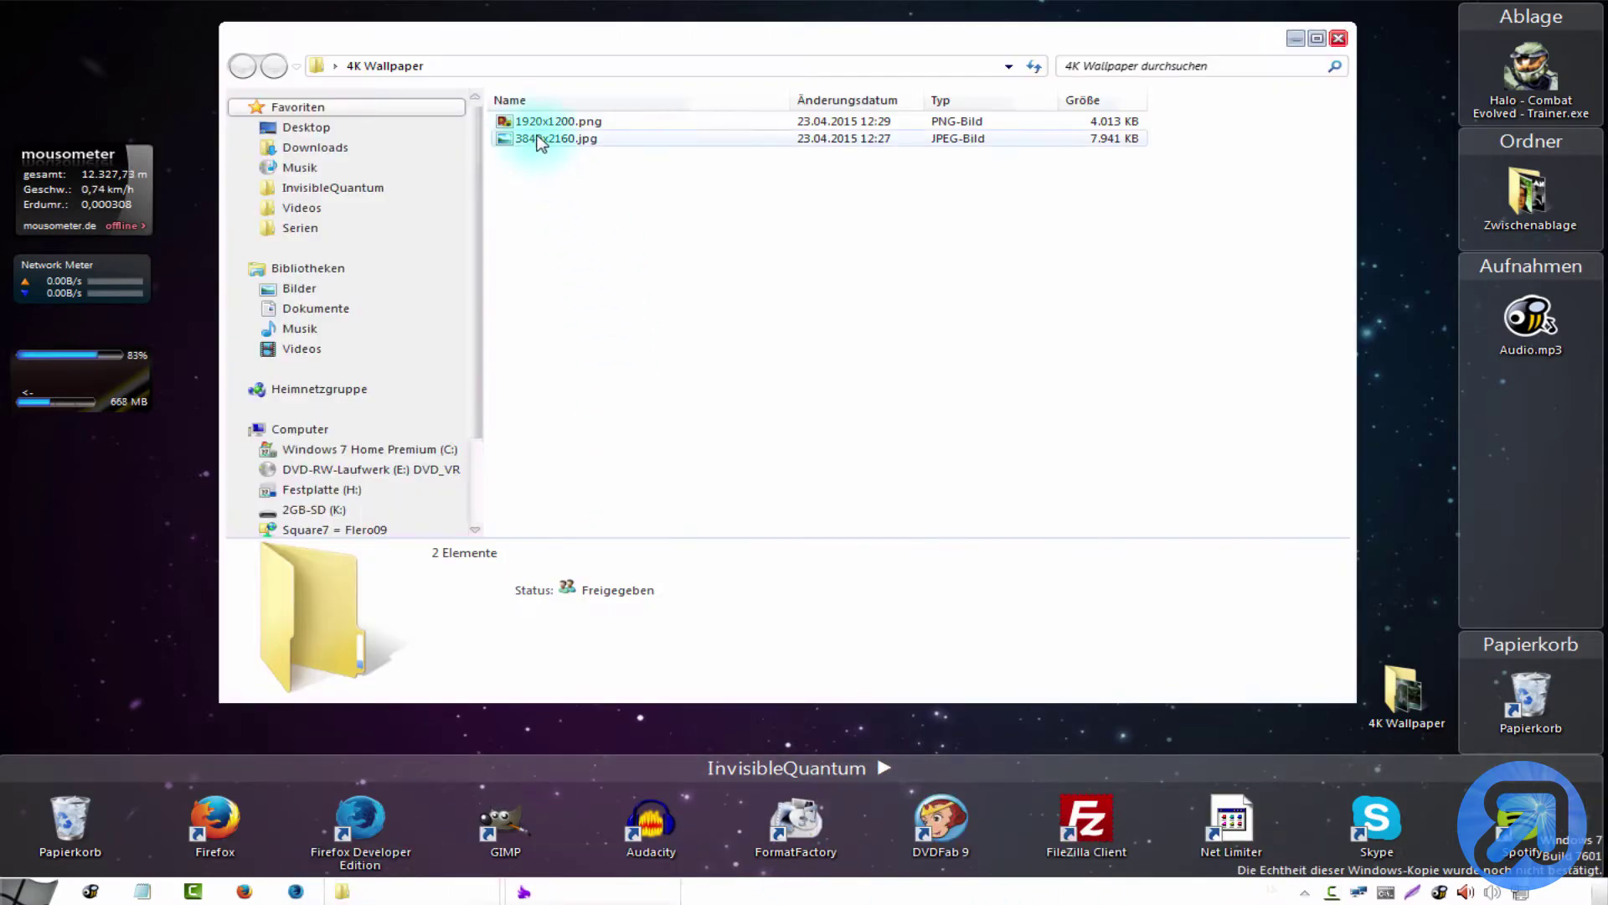
{"action": "left_click", "coordinate": [538, 137]}
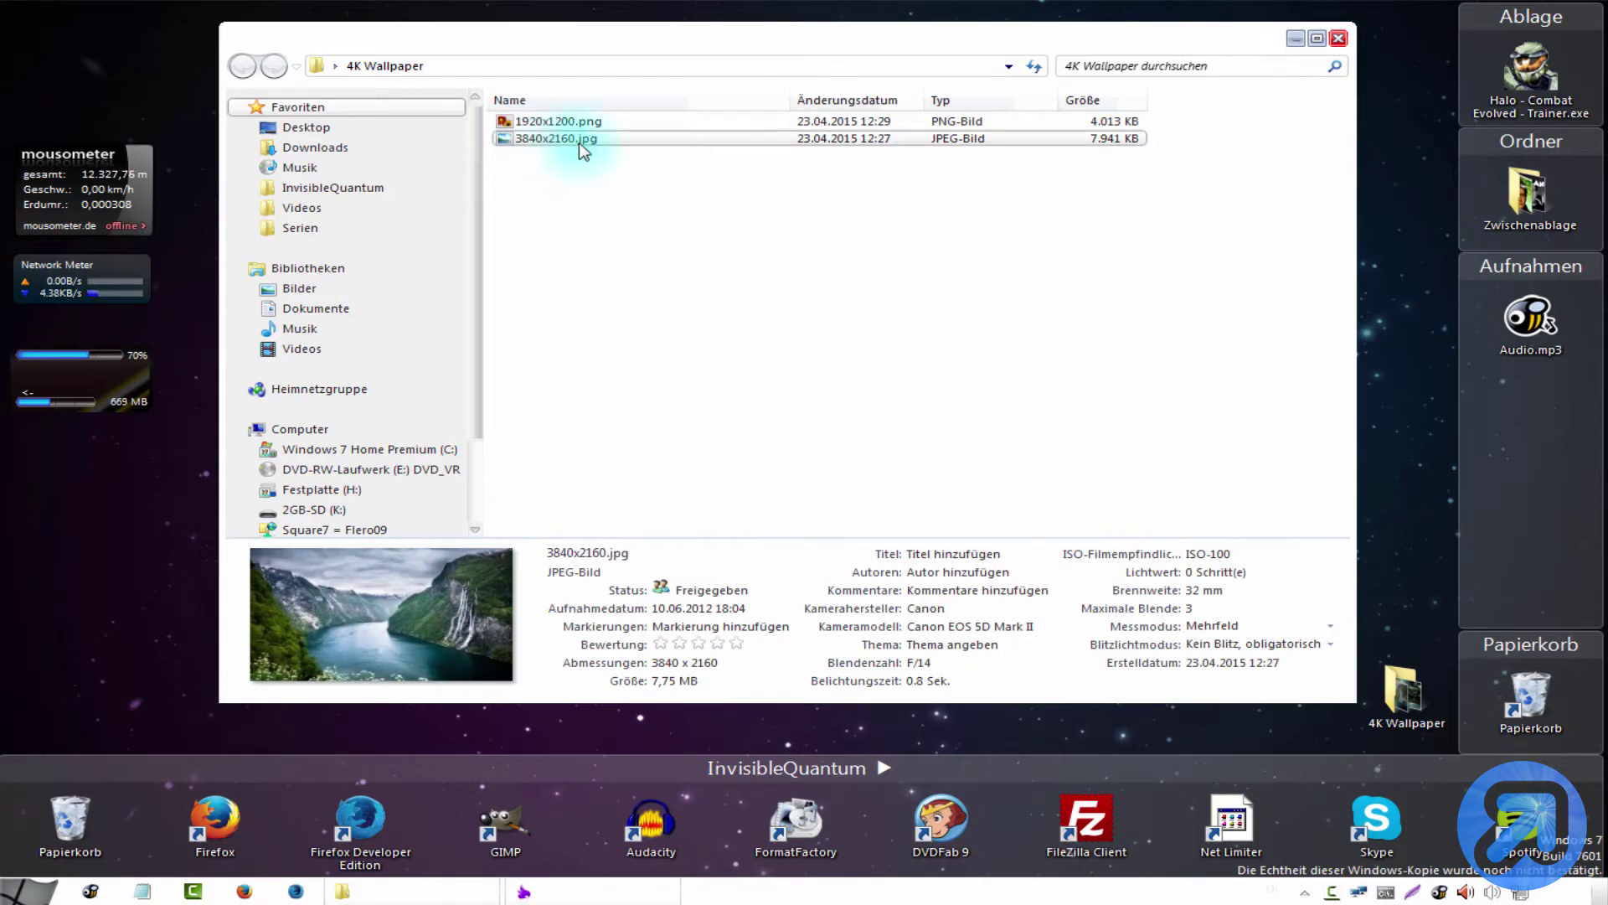
{"action": "left_click", "coordinate": [554, 121]}
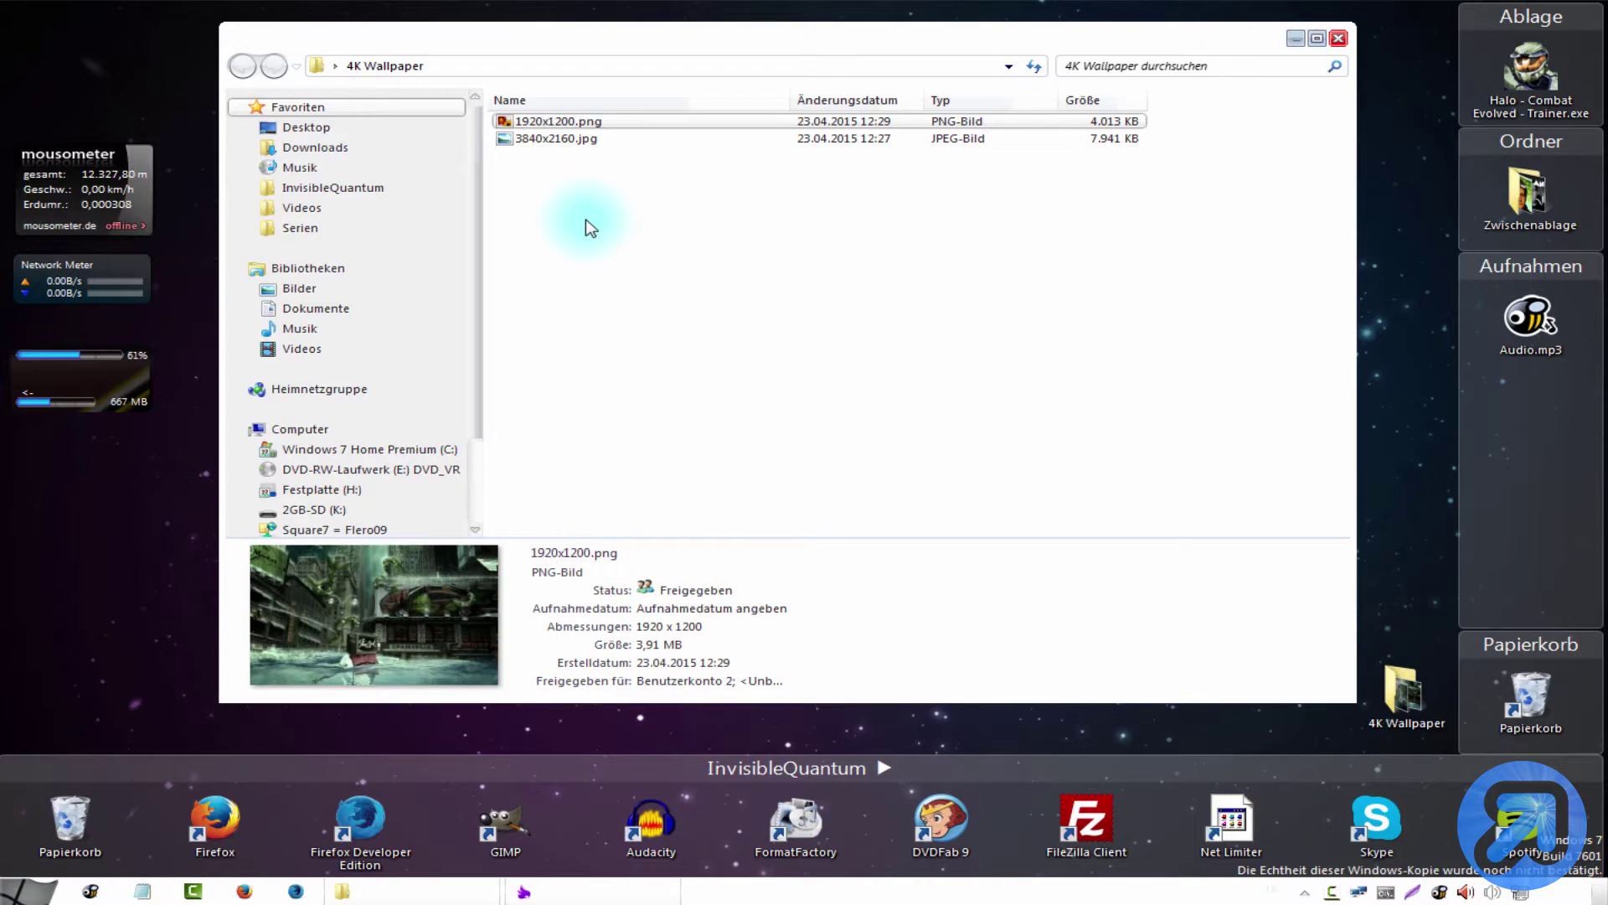
{"action": "mouse_move", "coordinate": [610, 128]}
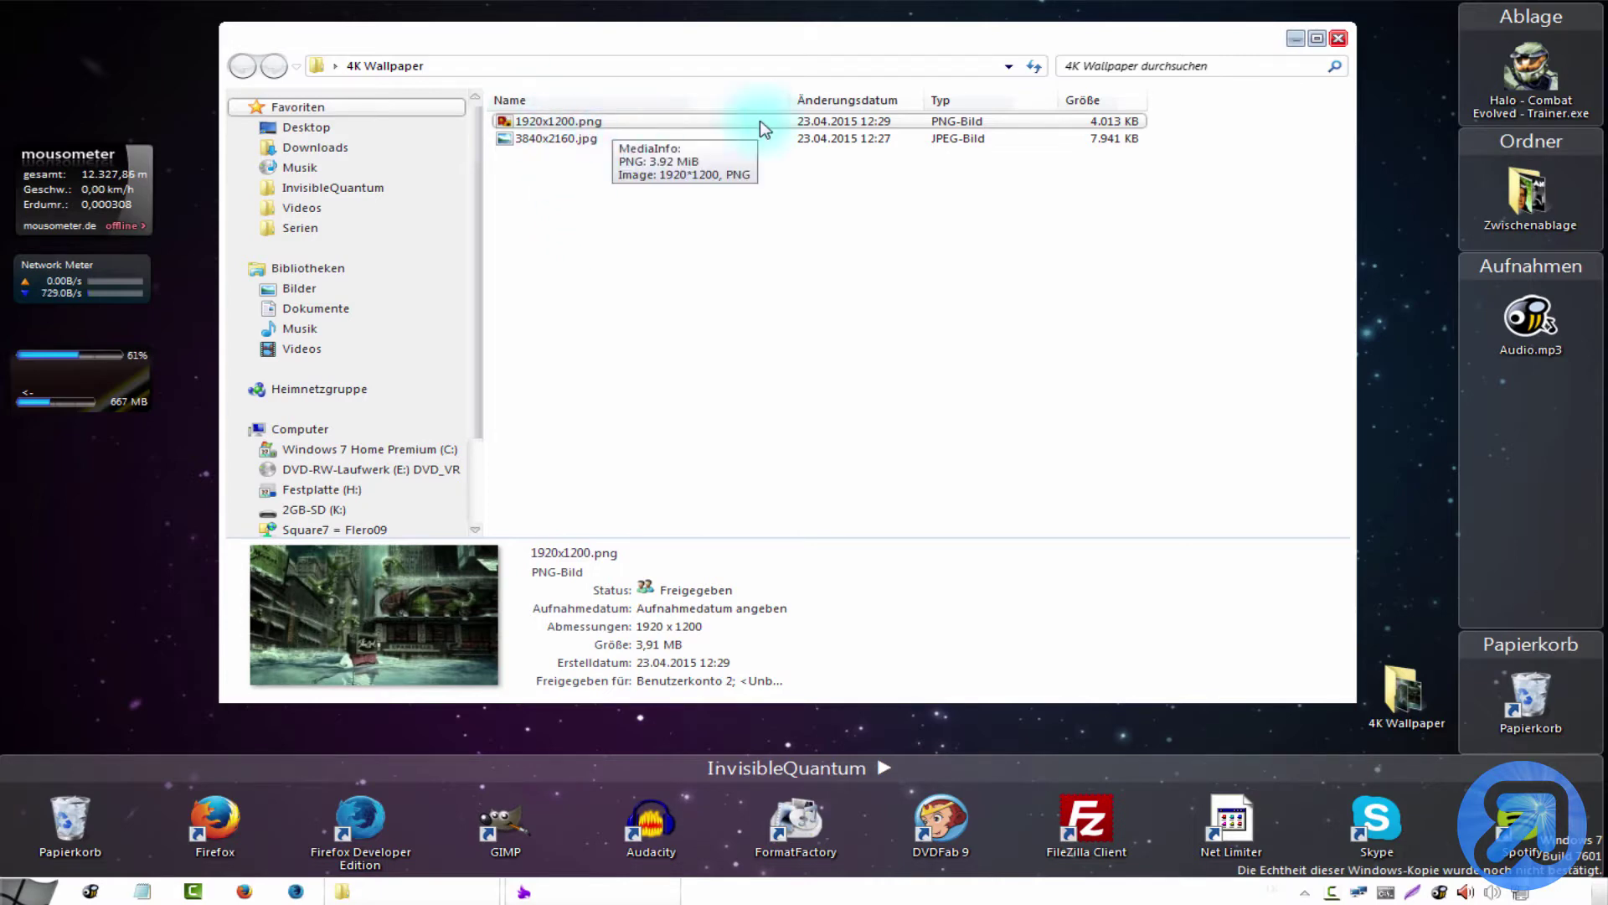
{"action": "left_click", "coordinate": [1296, 39]}
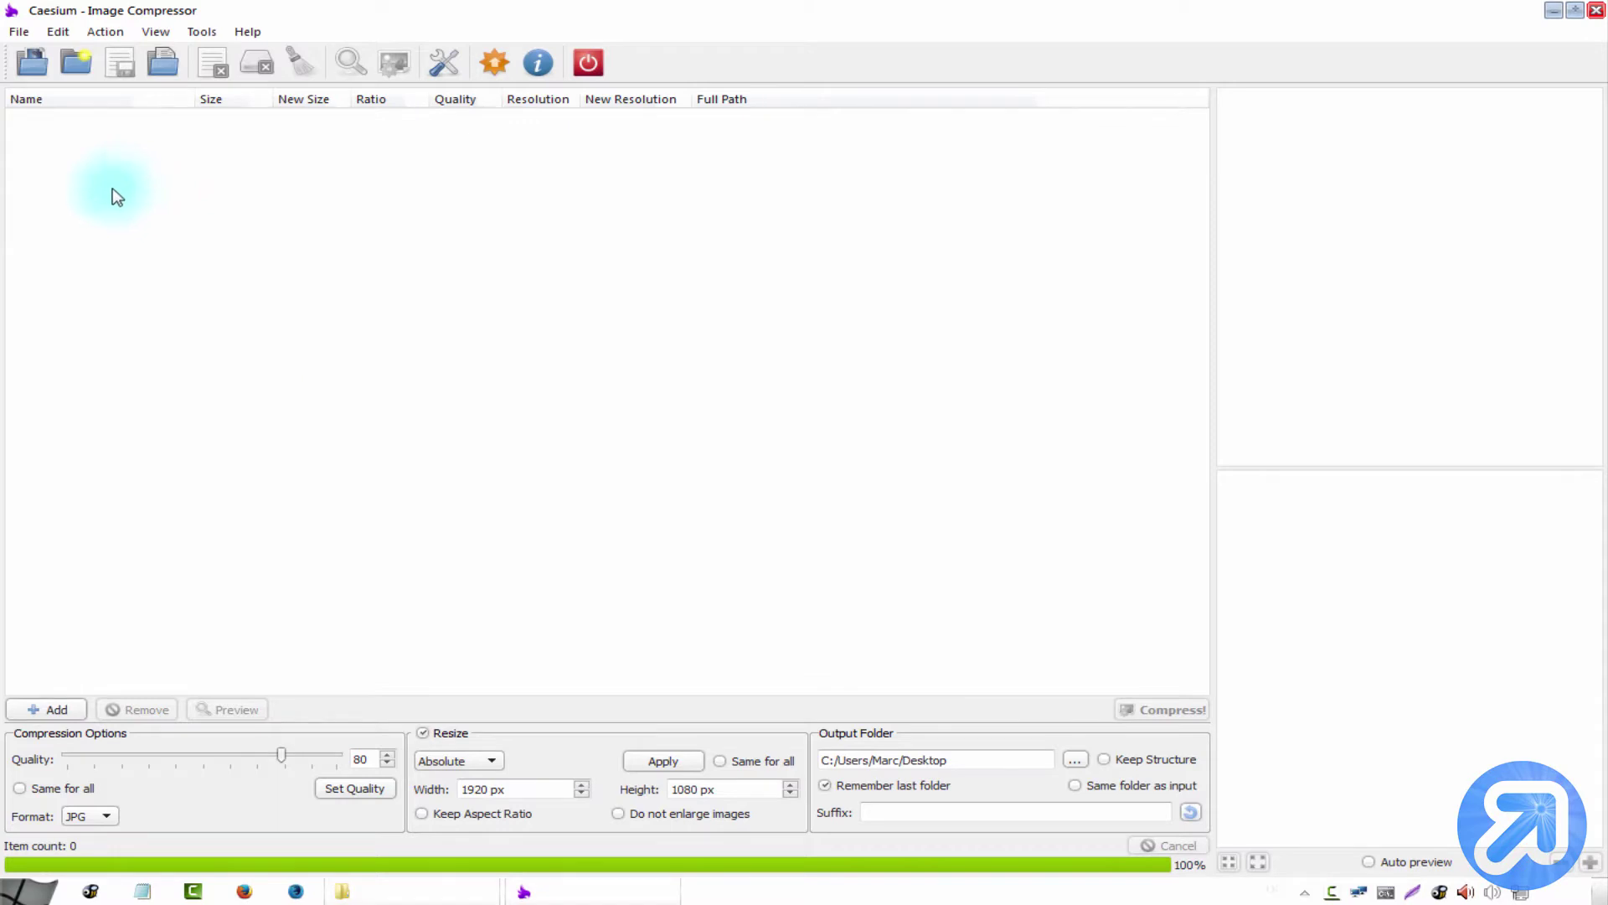
Add 3840x2160.jpg from the 4K Wallpaper folder to Caesium's compression list and select it there.
{"action": "key", "text": "ctrl+o"}
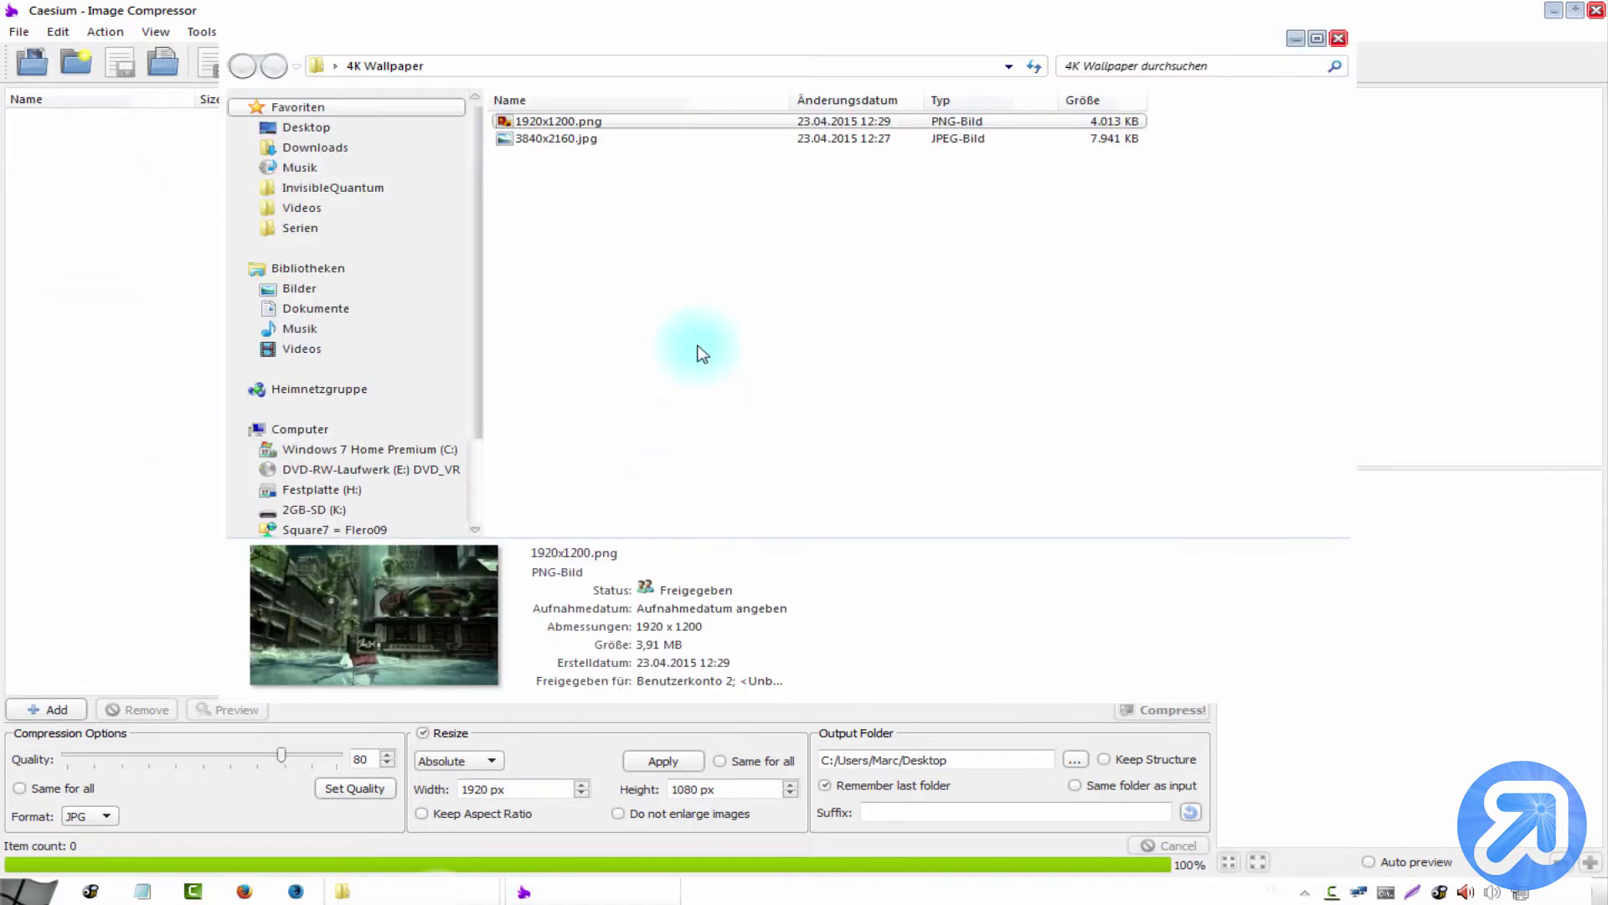
{"action": "left_click_drag", "start_coordinate": [702, 353], "coordinate": [150, 273]}
{"action": "left_click", "coordinate": [546, 139]}
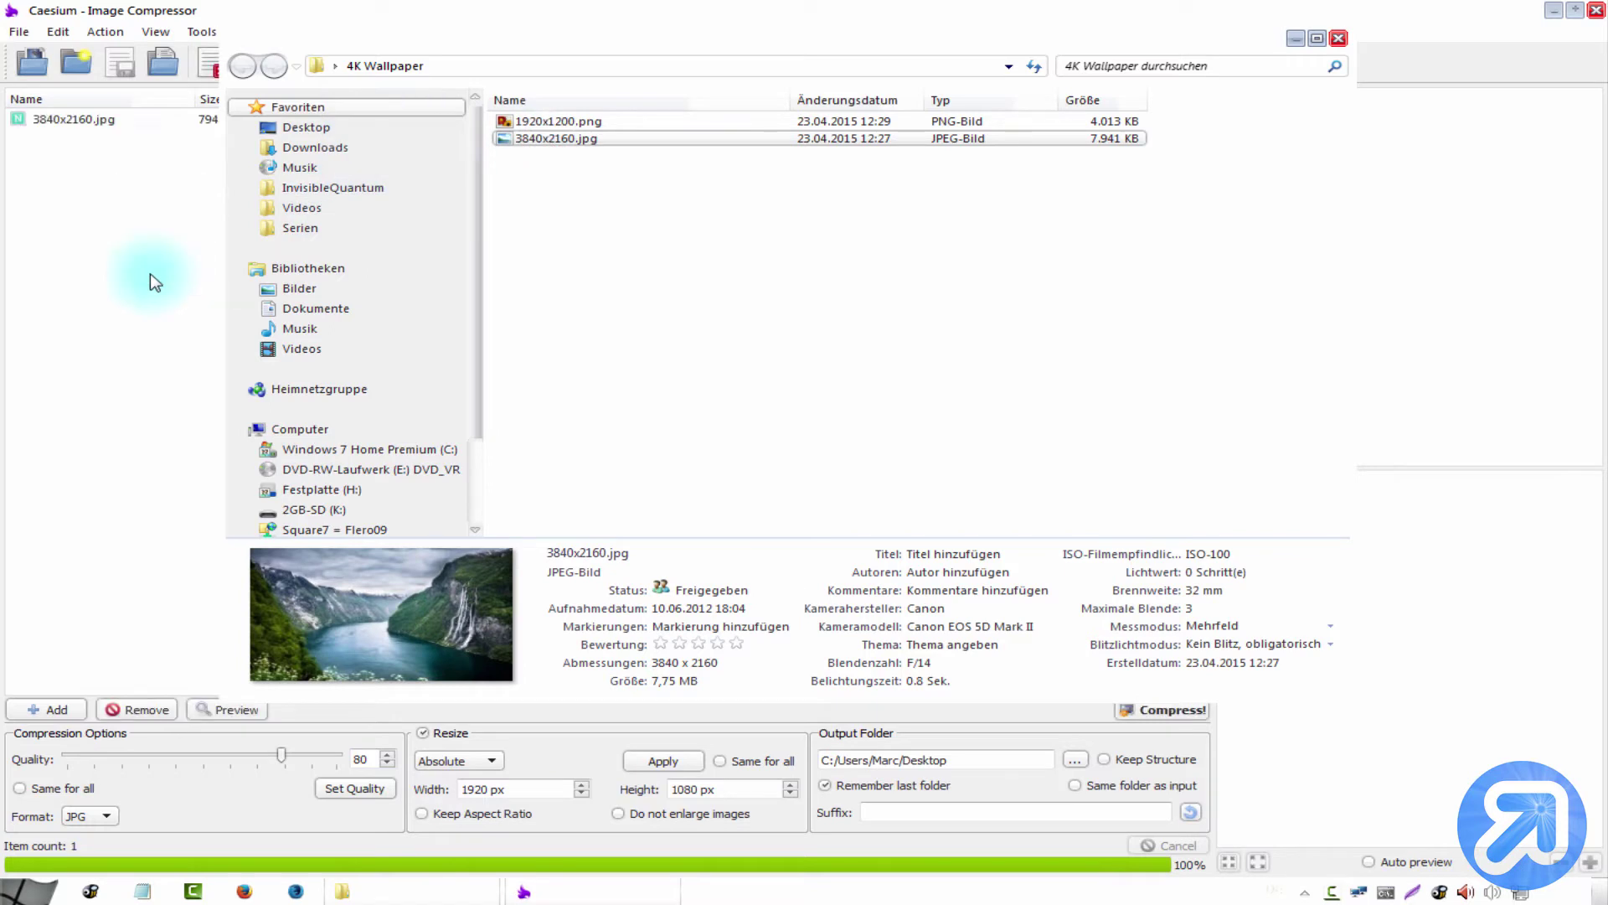
{"action": "key", "text": "Escape"}
{"action": "left_click", "coordinate": [188, 125]}
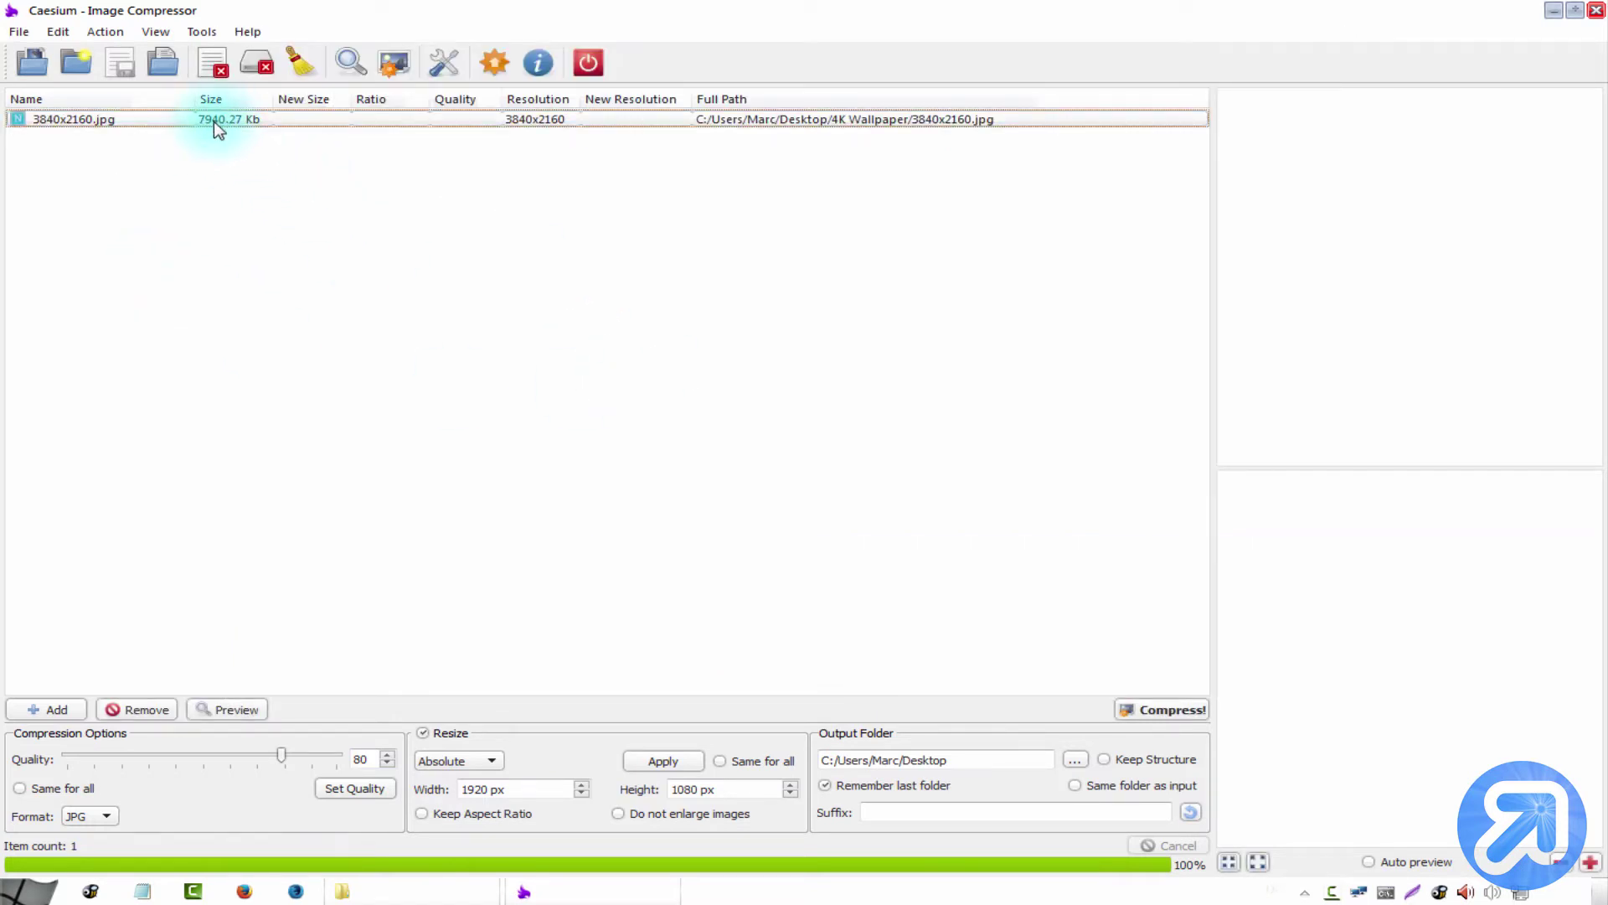
Choose JPG as the output format for the compression.
{"action": "left_click", "coordinate": [95, 818]}
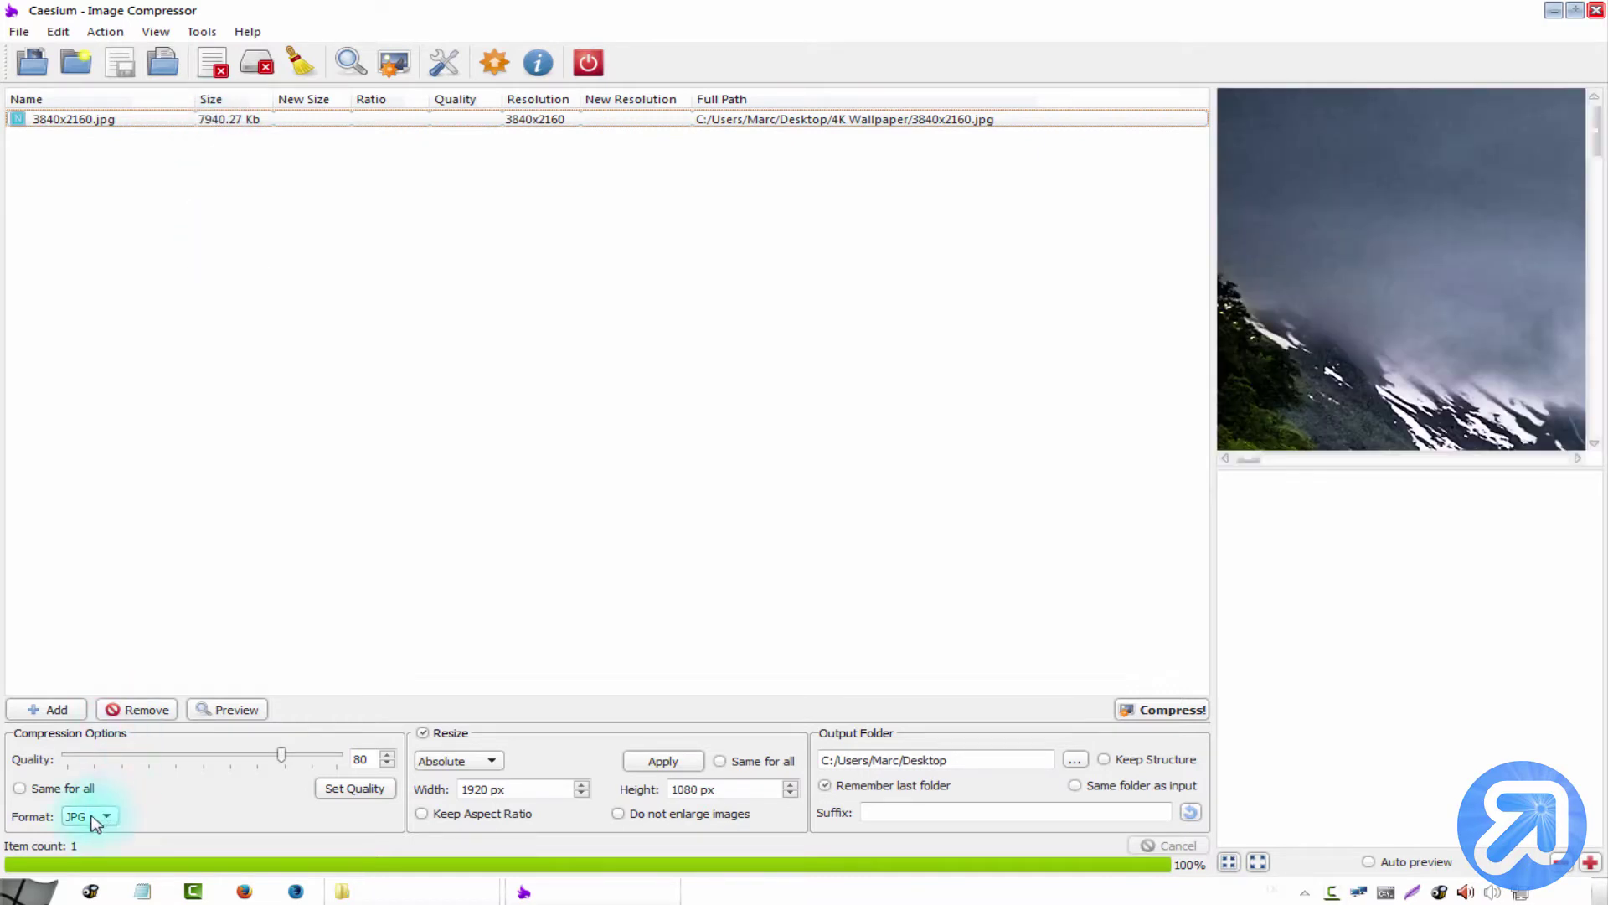
{"action": "left_click", "coordinate": [92, 818]}
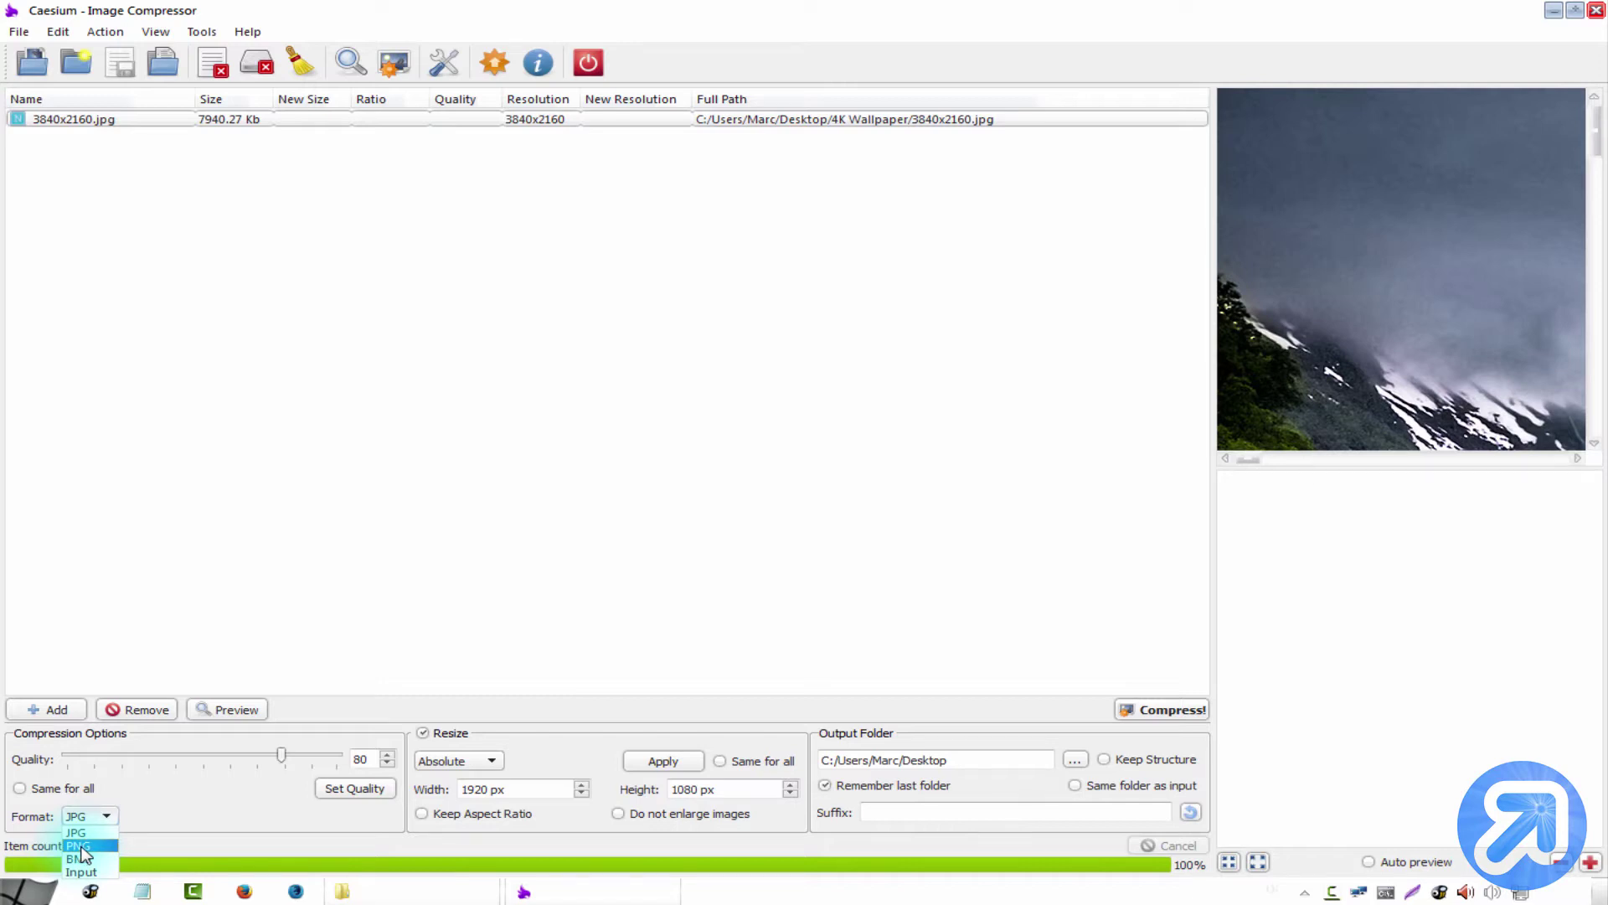
{"action": "left_click", "coordinate": [87, 833]}
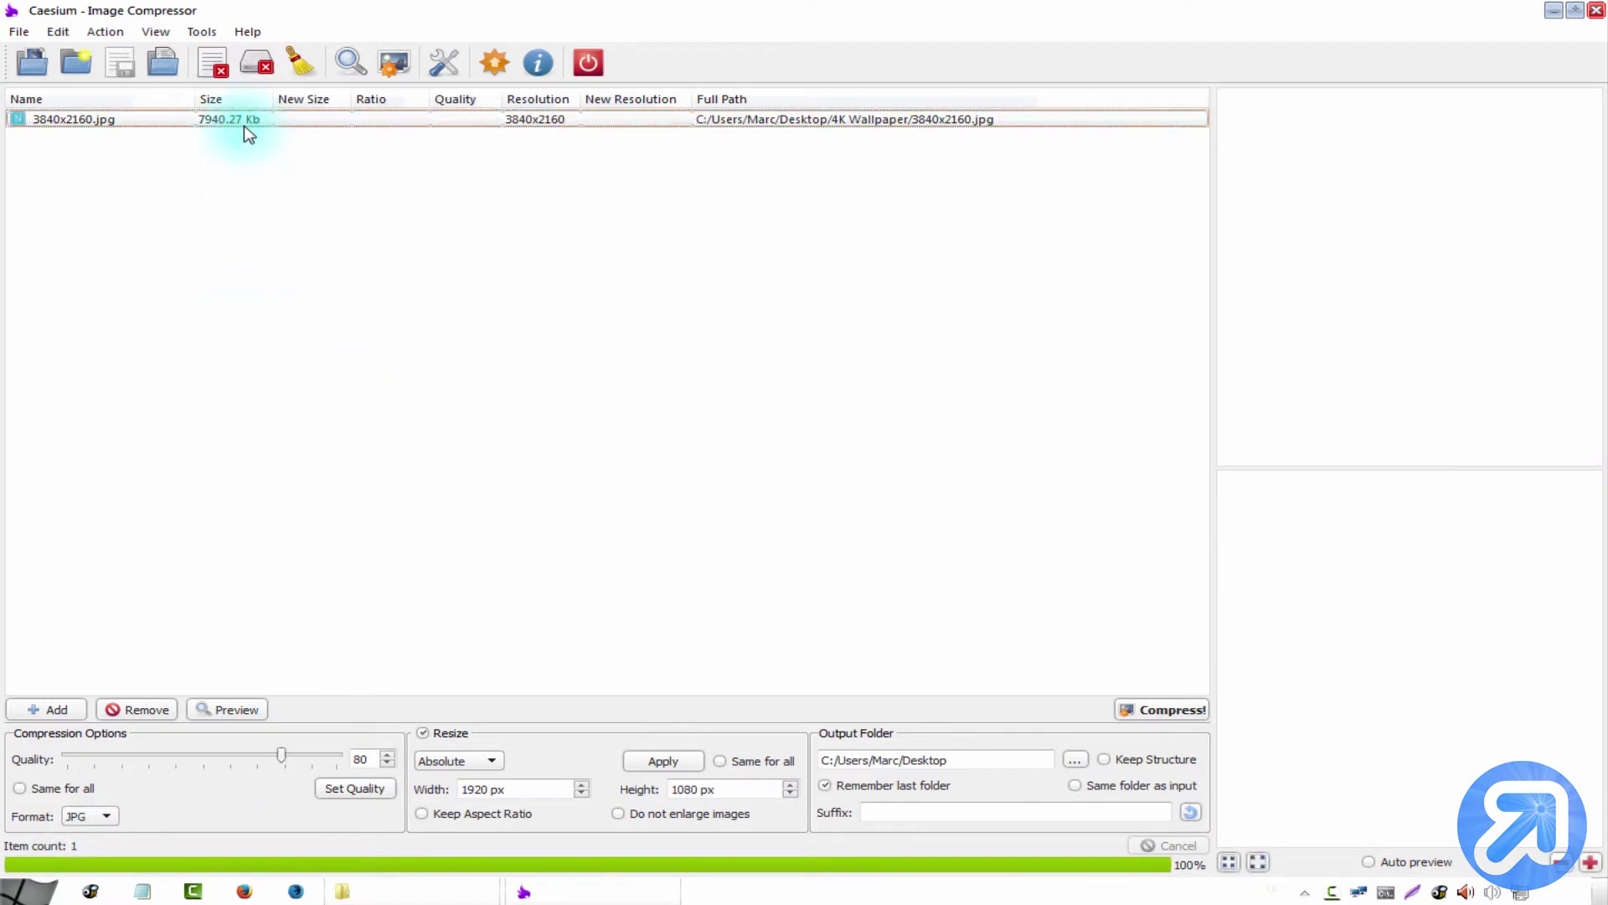
Apply a quality of 80 to 3840x2160.jpg and turn off resizing.
{"action": "left_click", "coordinate": [246, 124]}
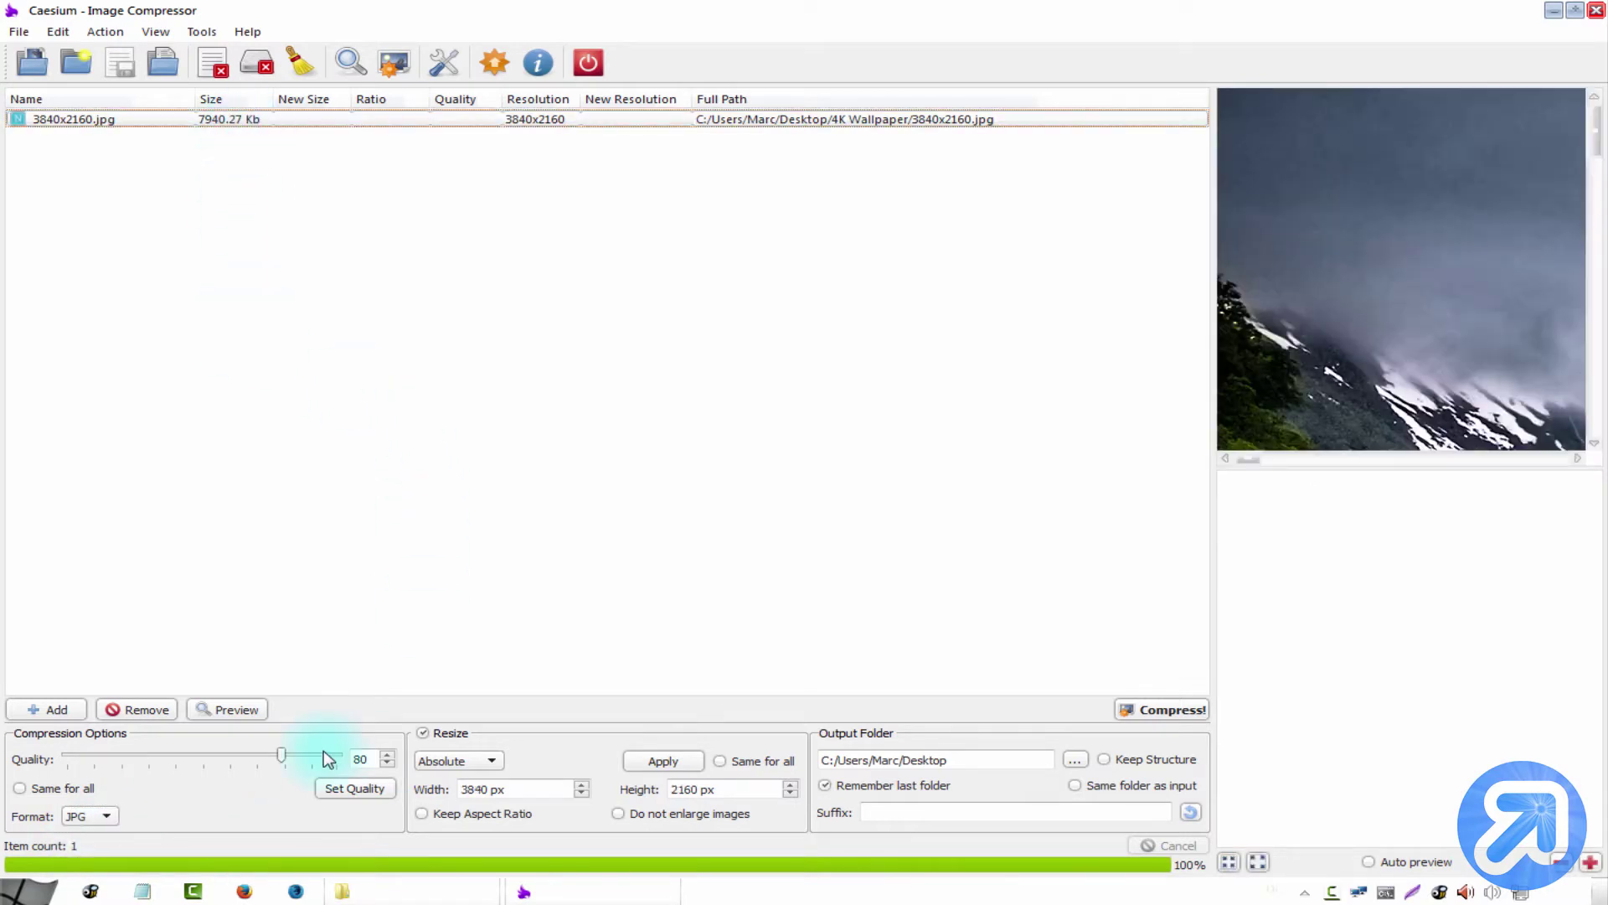
{"action": "left_click", "coordinate": [350, 791]}
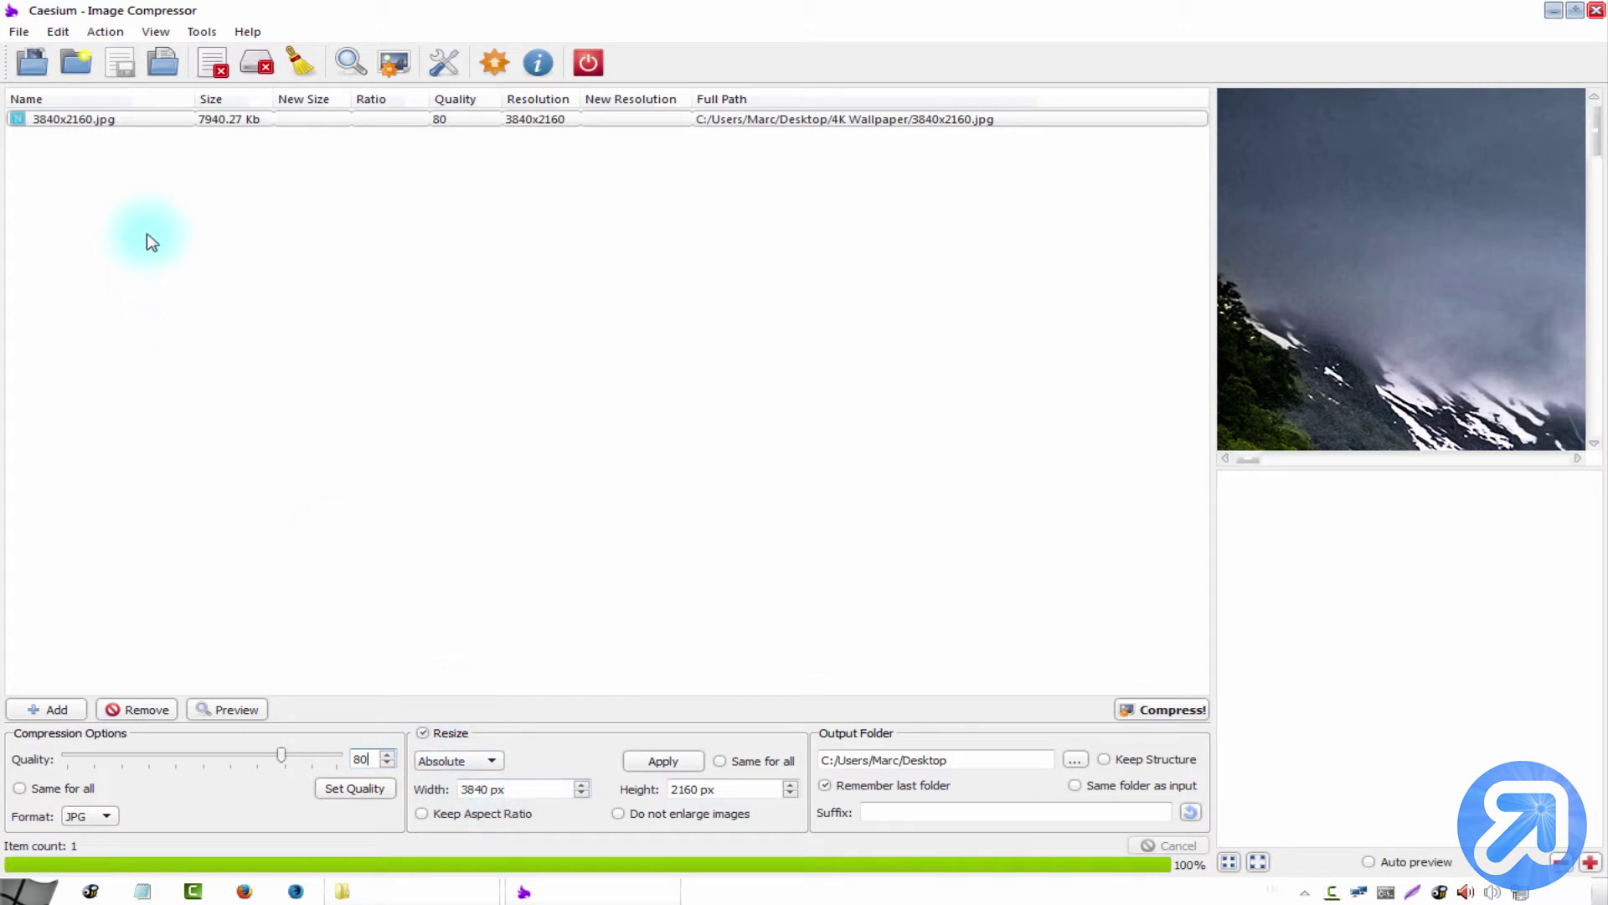
{"action": "left_click", "coordinate": [422, 733]}
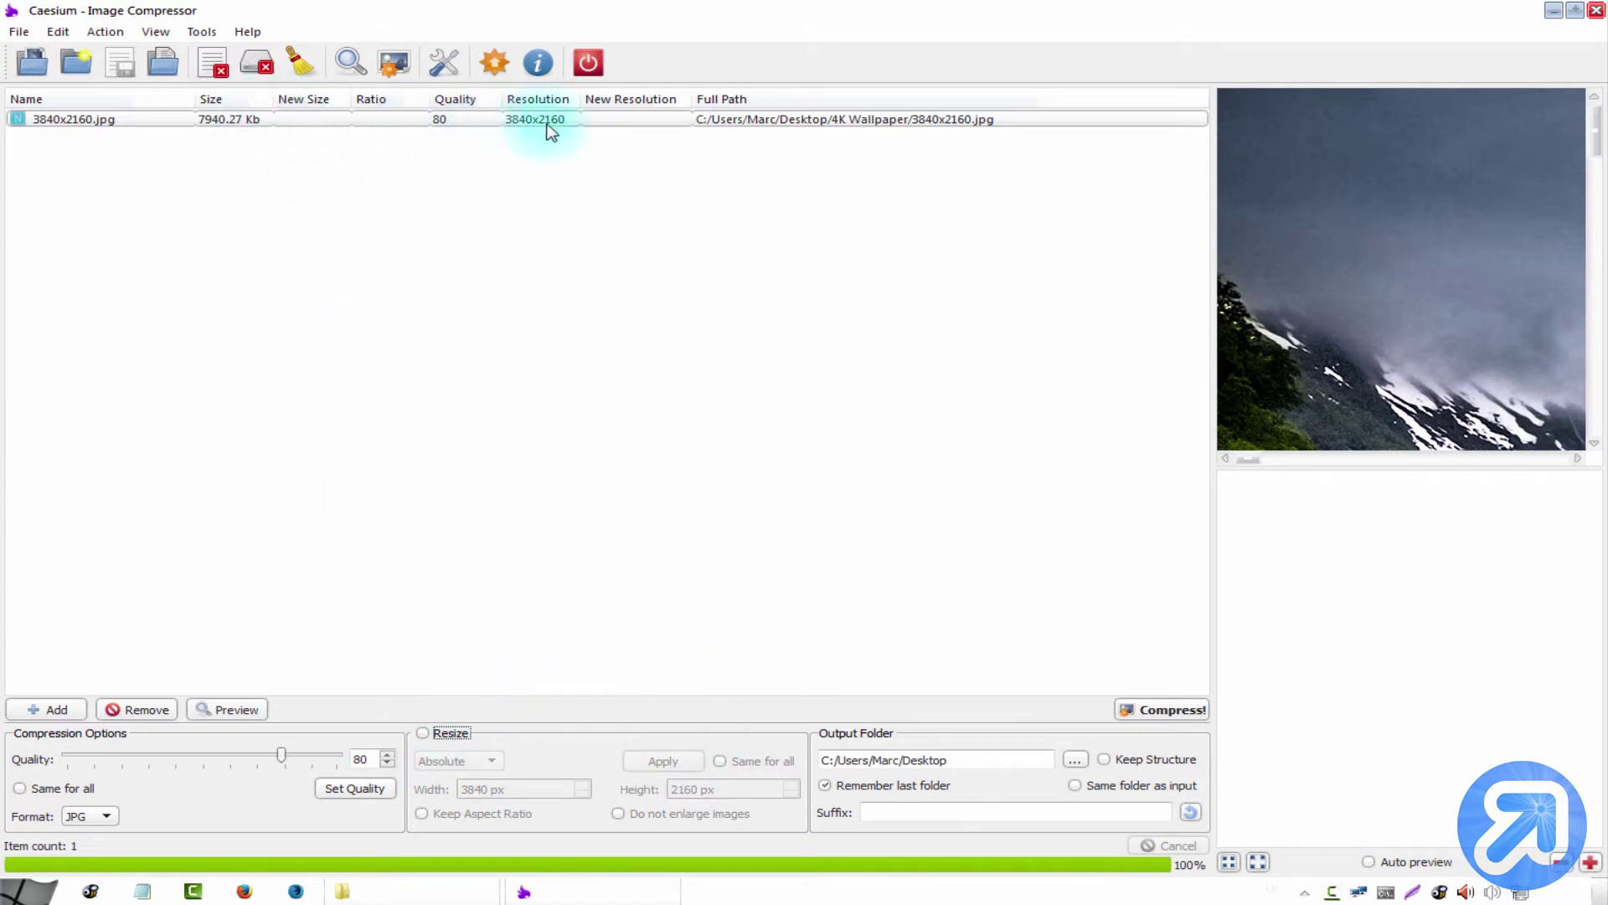
{"action": "left_click", "coordinate": [950, 764]}
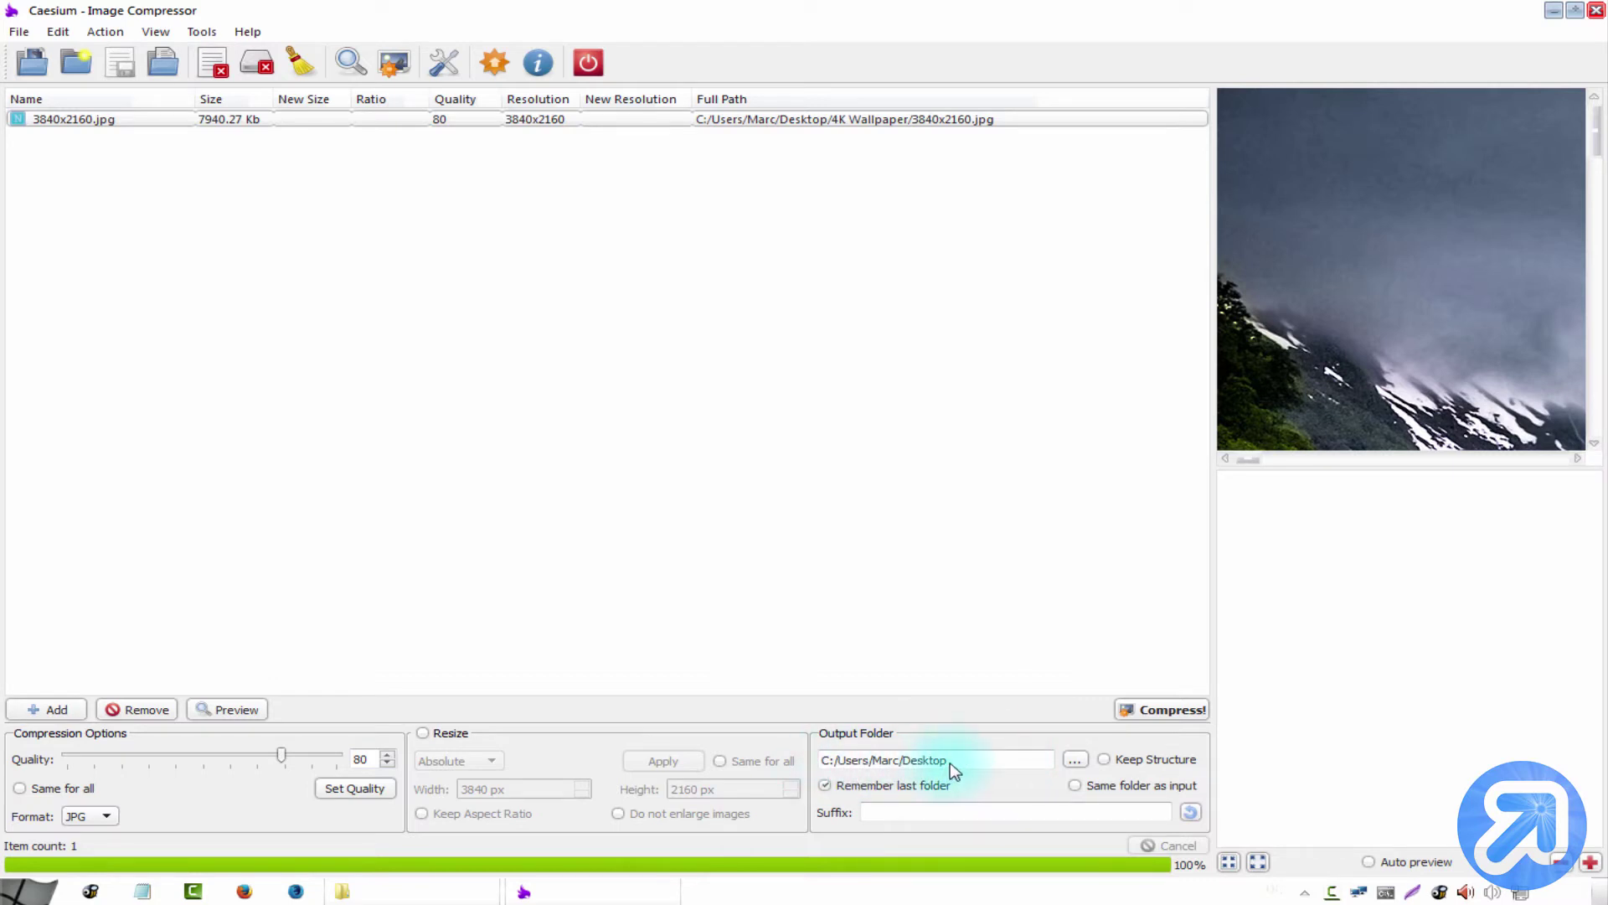
{"action": "left_click", "coordinate": [887, 809]}
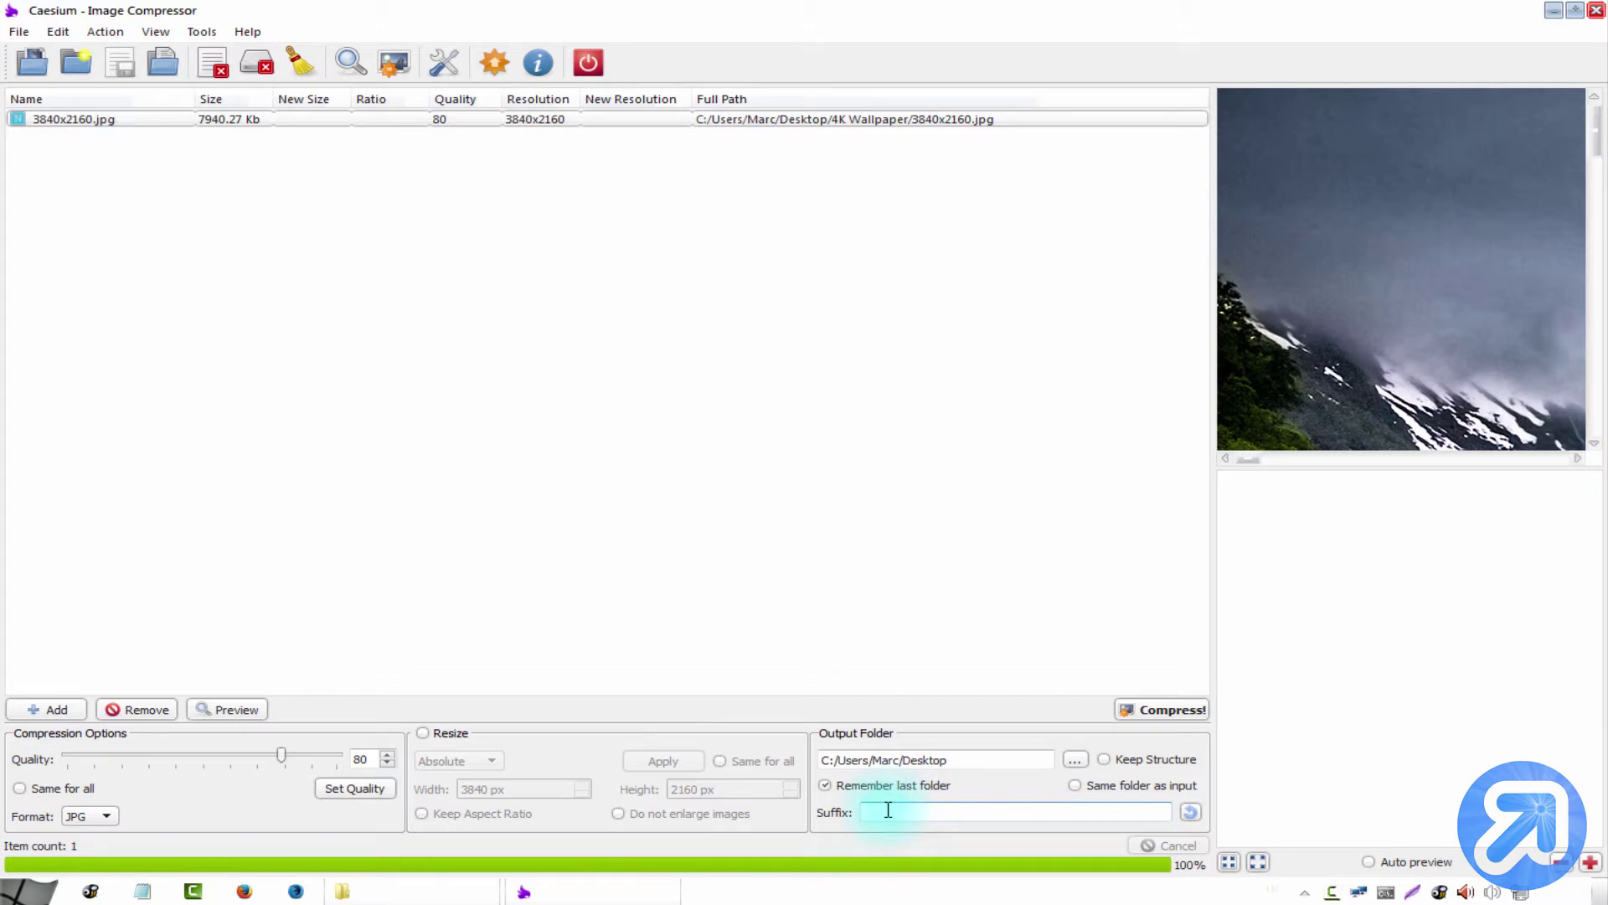
{"action": "type", "text": "-0"}
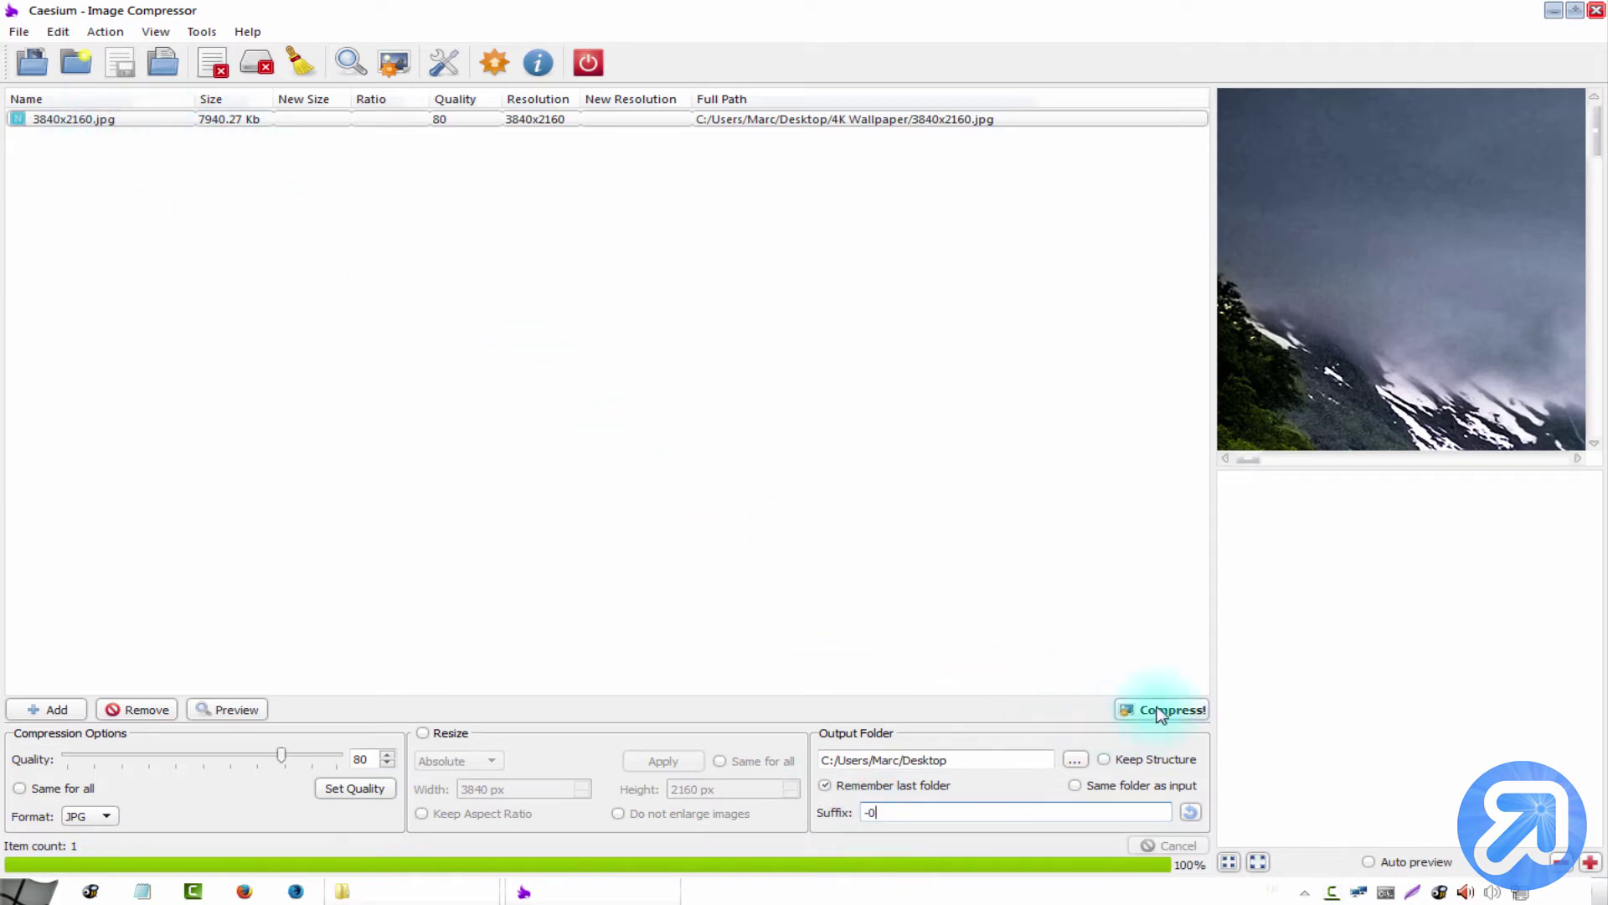
{"action": "key", "text": "BackSpace"}
{"action": "key", "text": "BackSpace"}
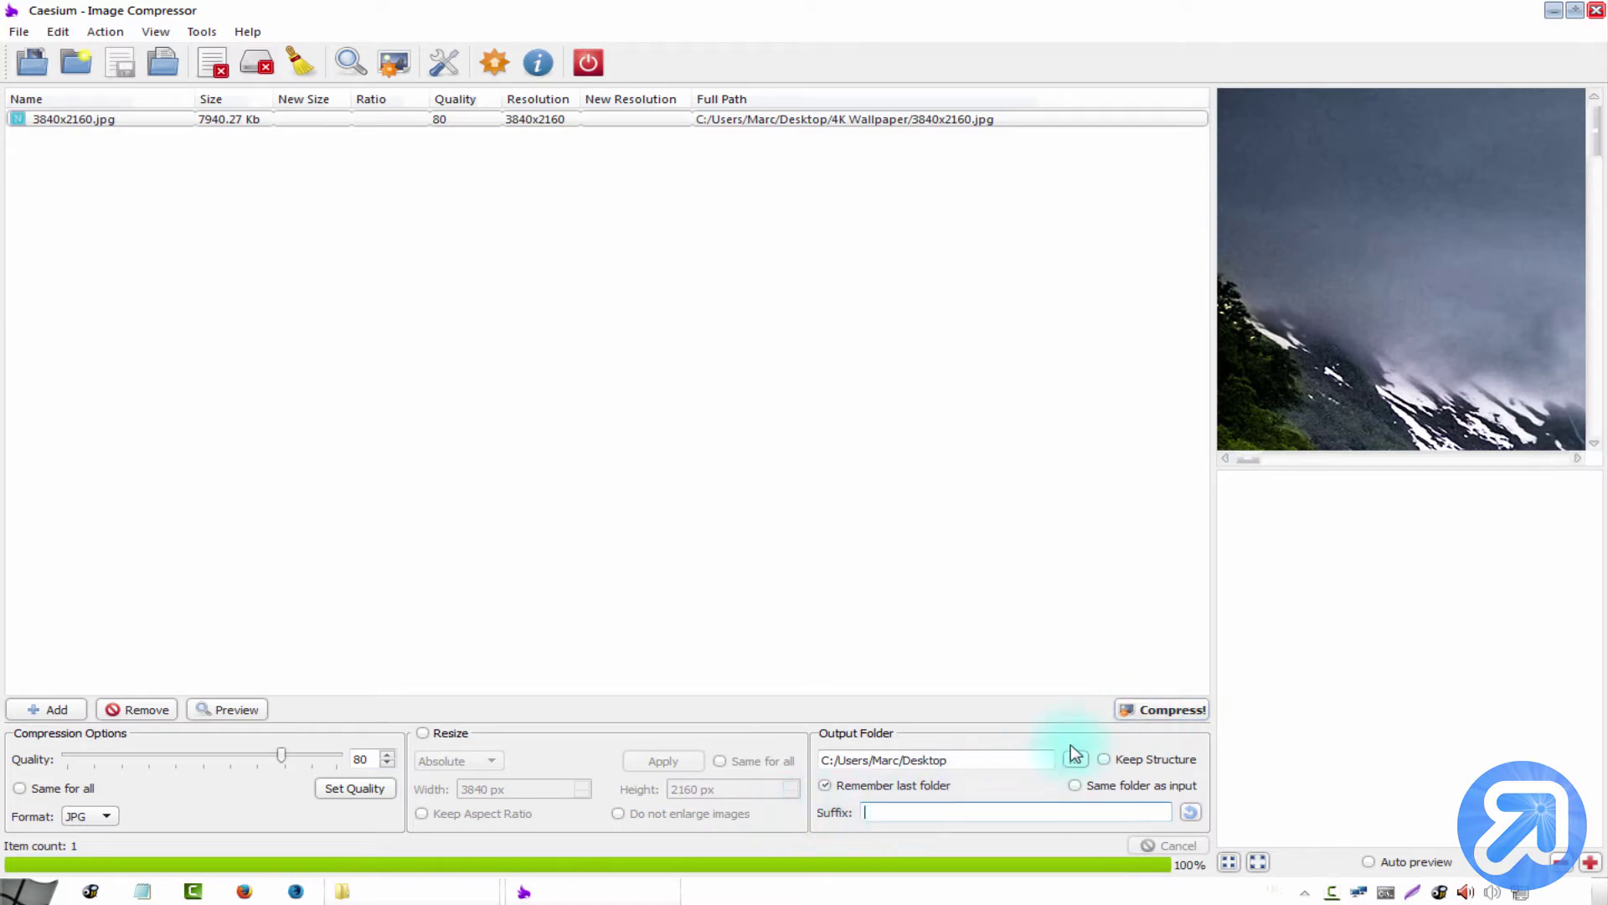
Compress 3840x2160.jpg into the Desktop output folder and select its entry to review the size savings.
{"action": "left_click", "coordinate": [1155, 717]}
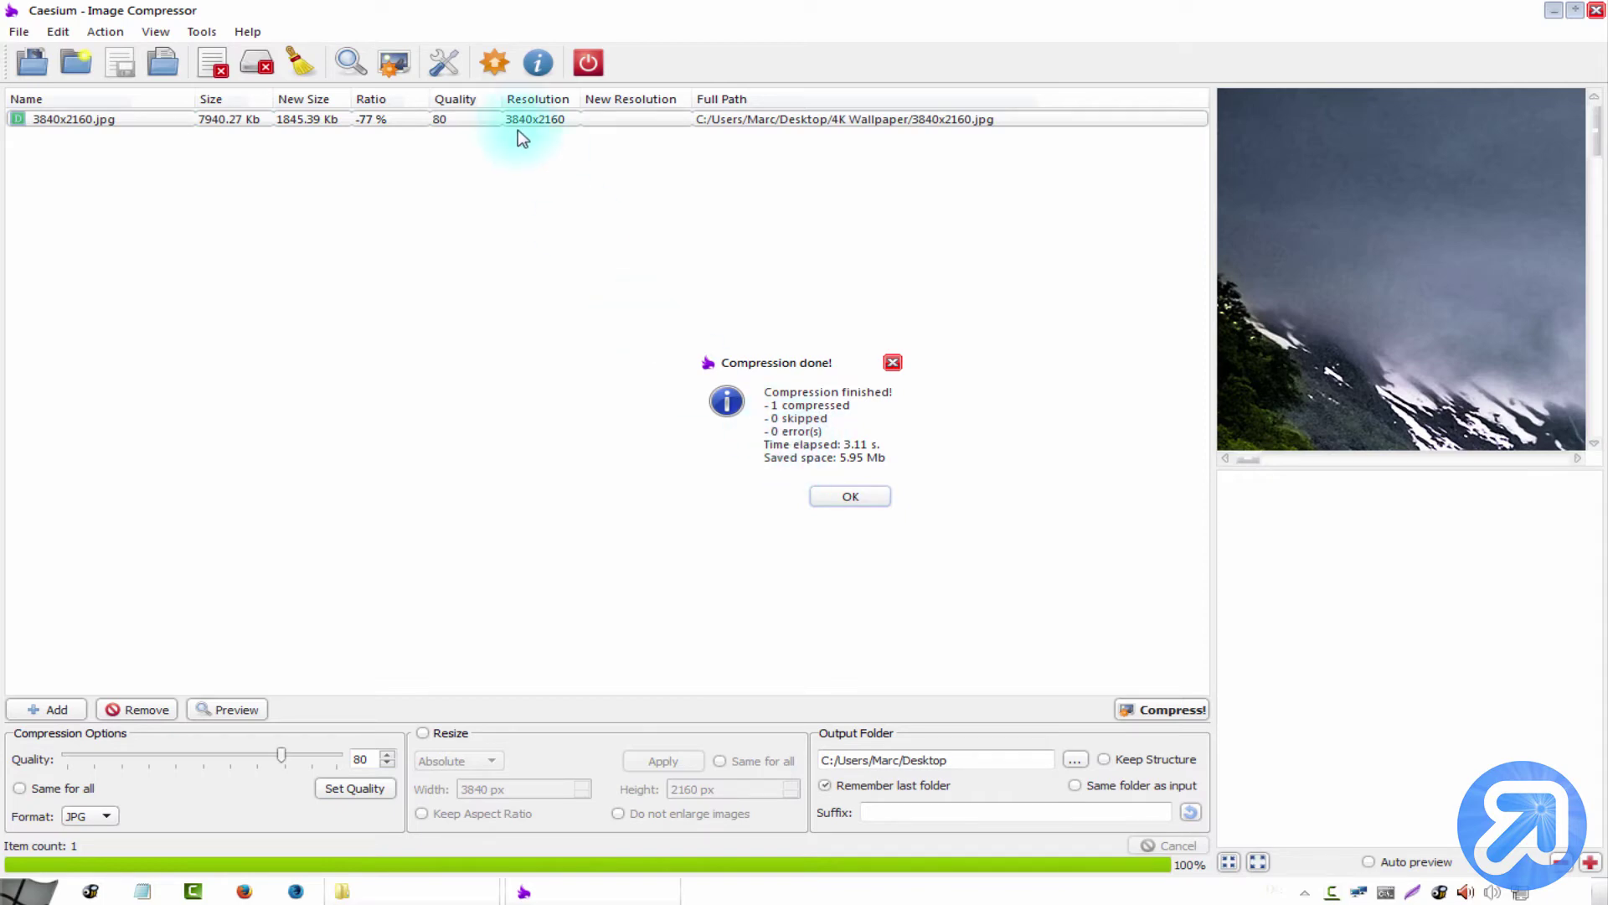
{"action": "left_click", "coordinate": [851, 498]}
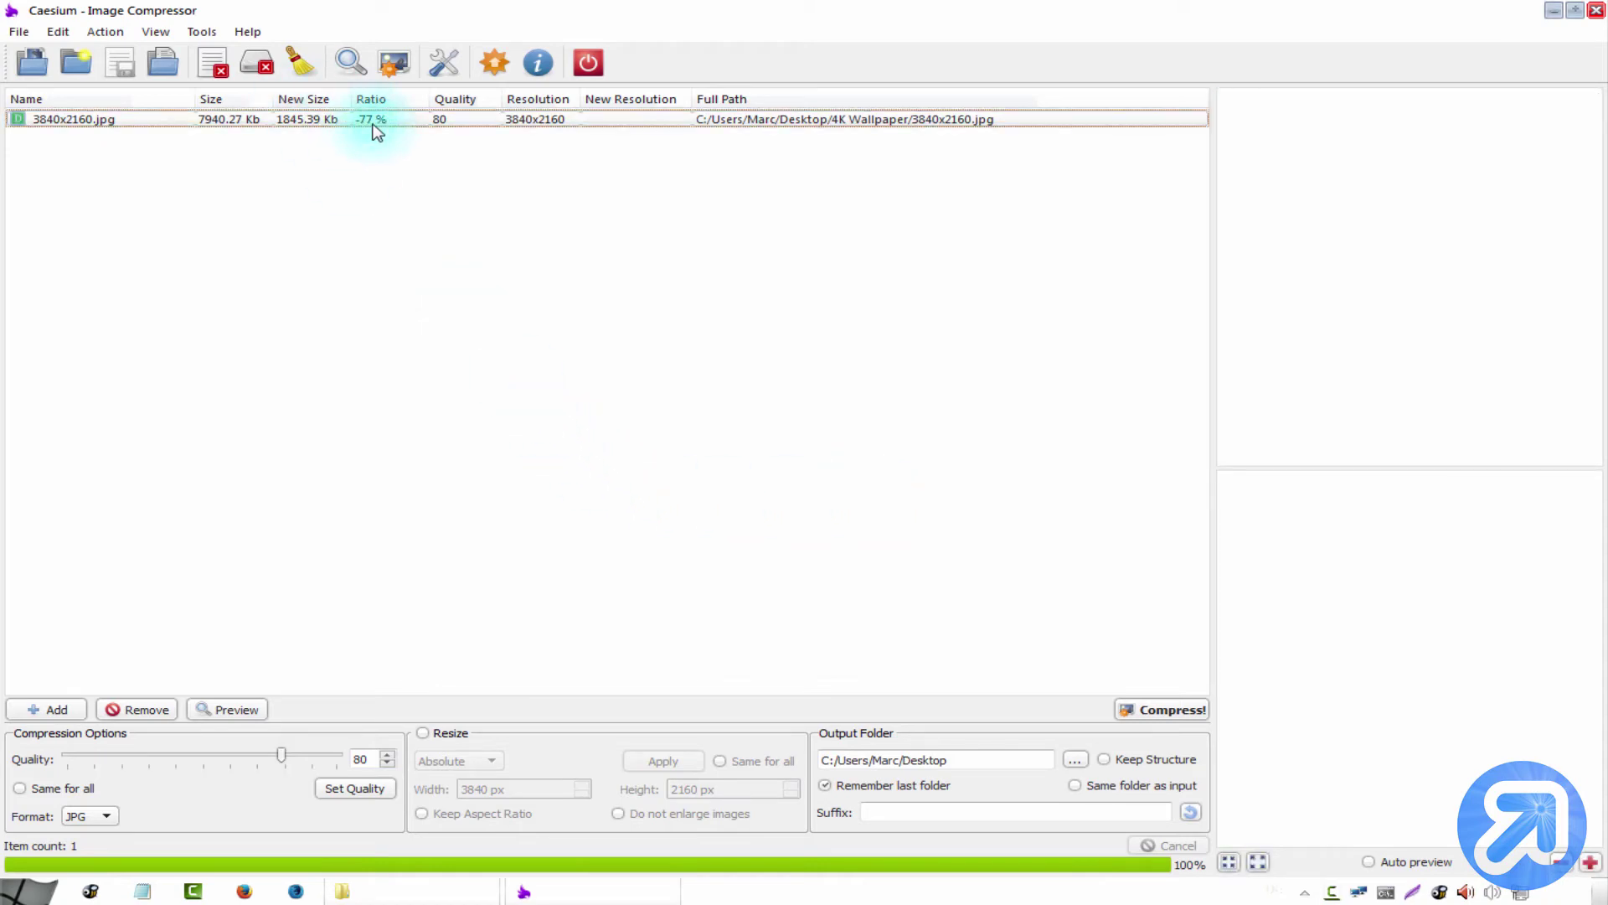
{"action": "left_click", "coordinate": [361, 123]}
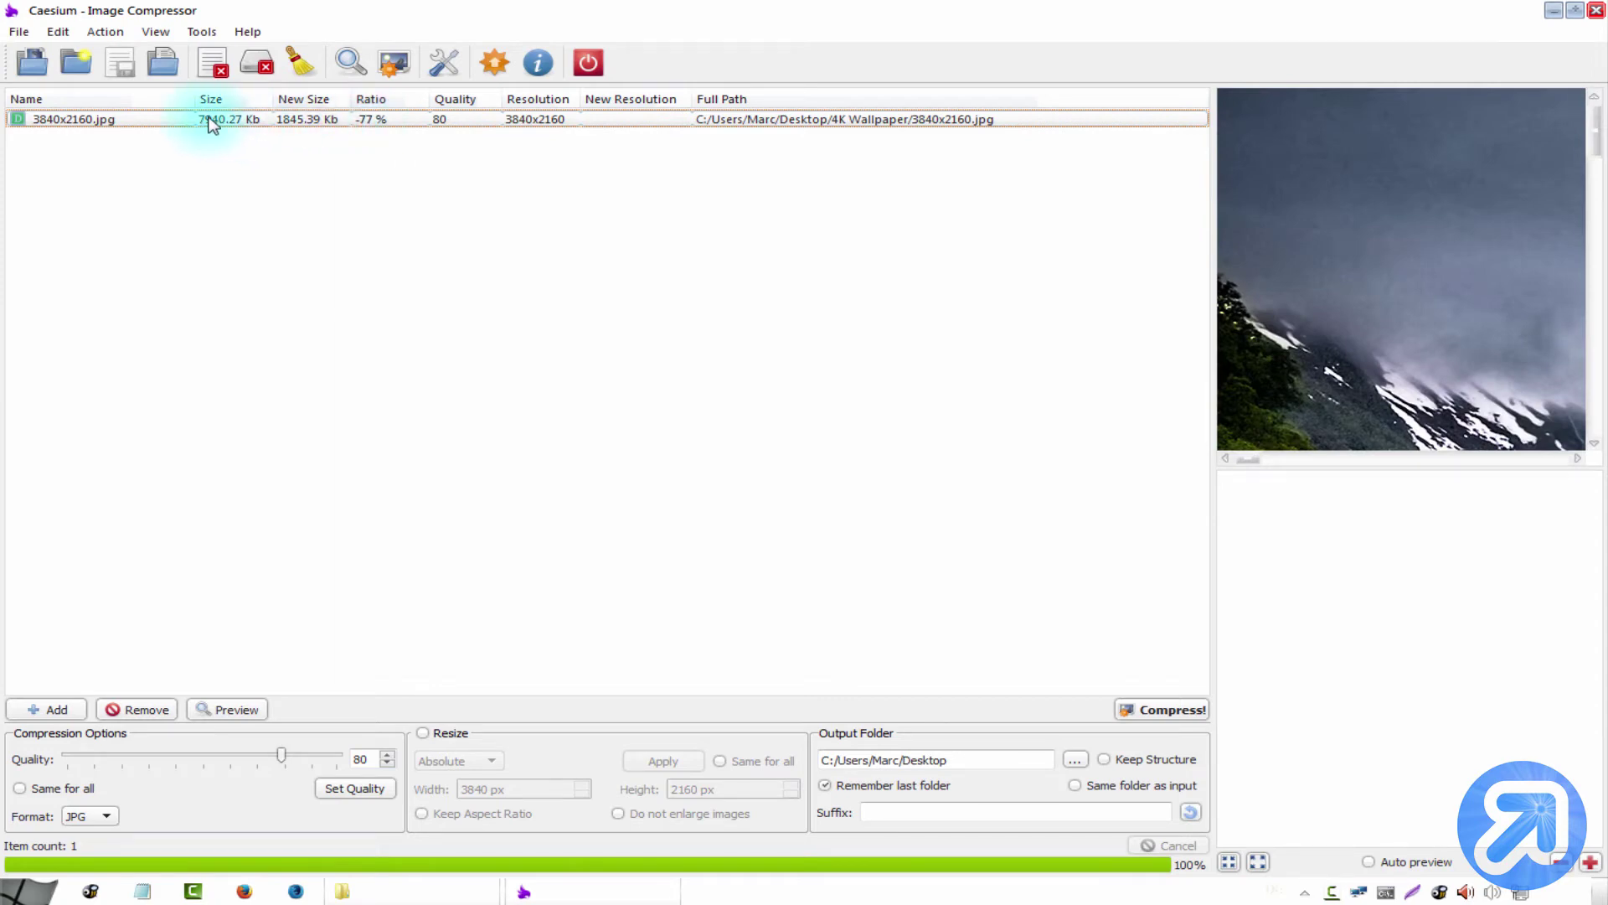
Check the source images in the 4K Wallpaper folder and remove 3840x2160.jpg from Caesium's compression list.
{"action": "left_click", "coordinate": [1554, 10]}
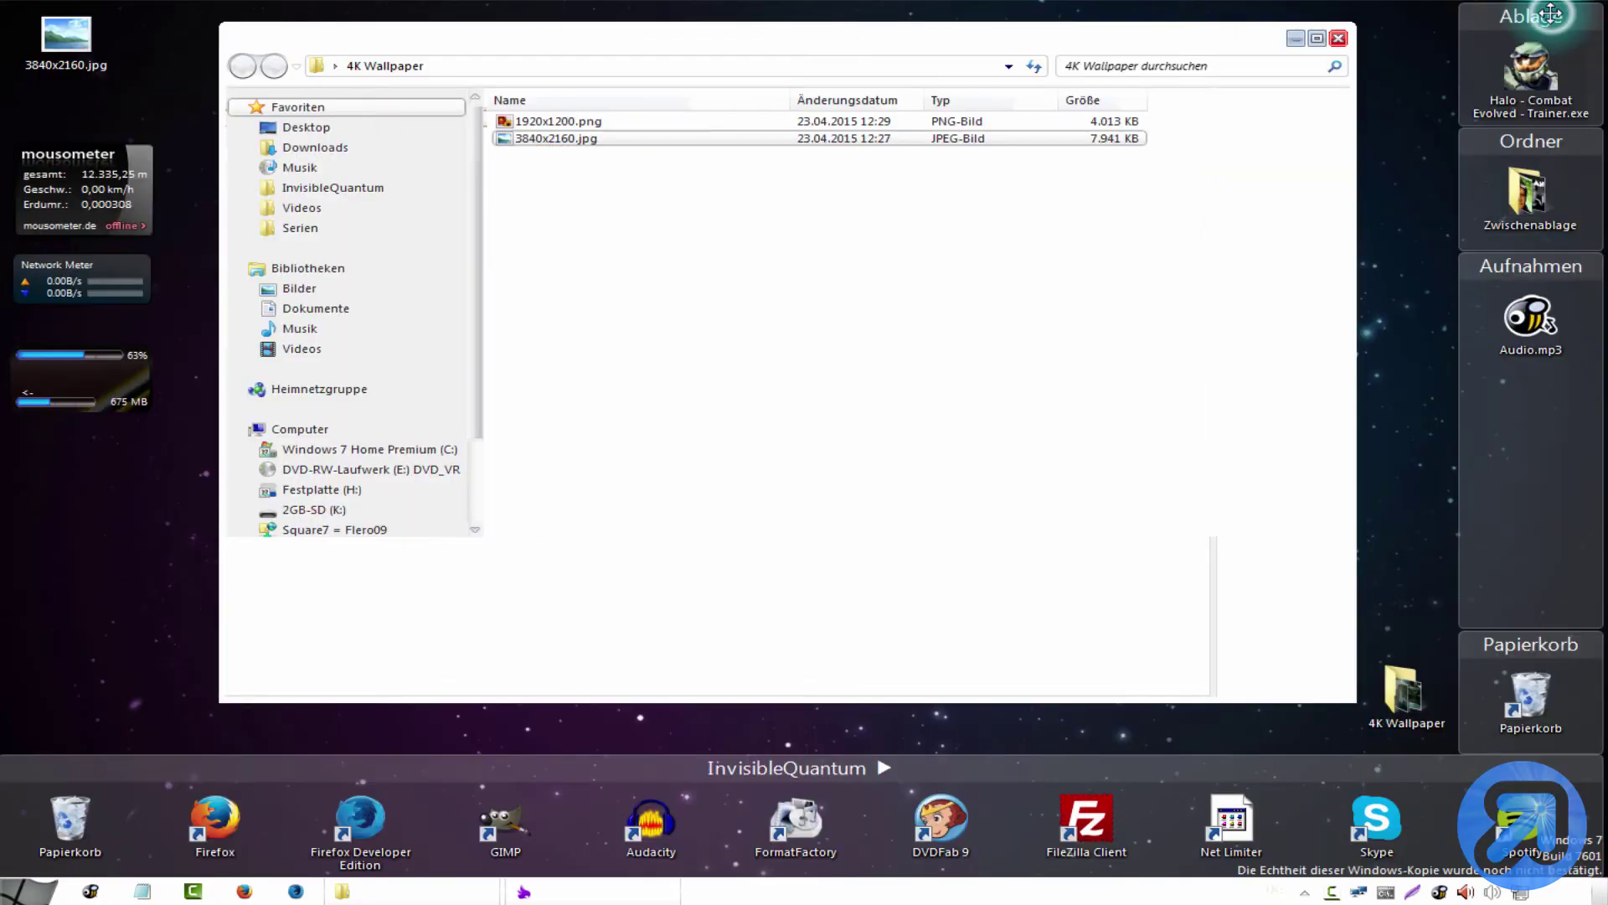
{"action": "left_click", "coordinate": [600, 262]}
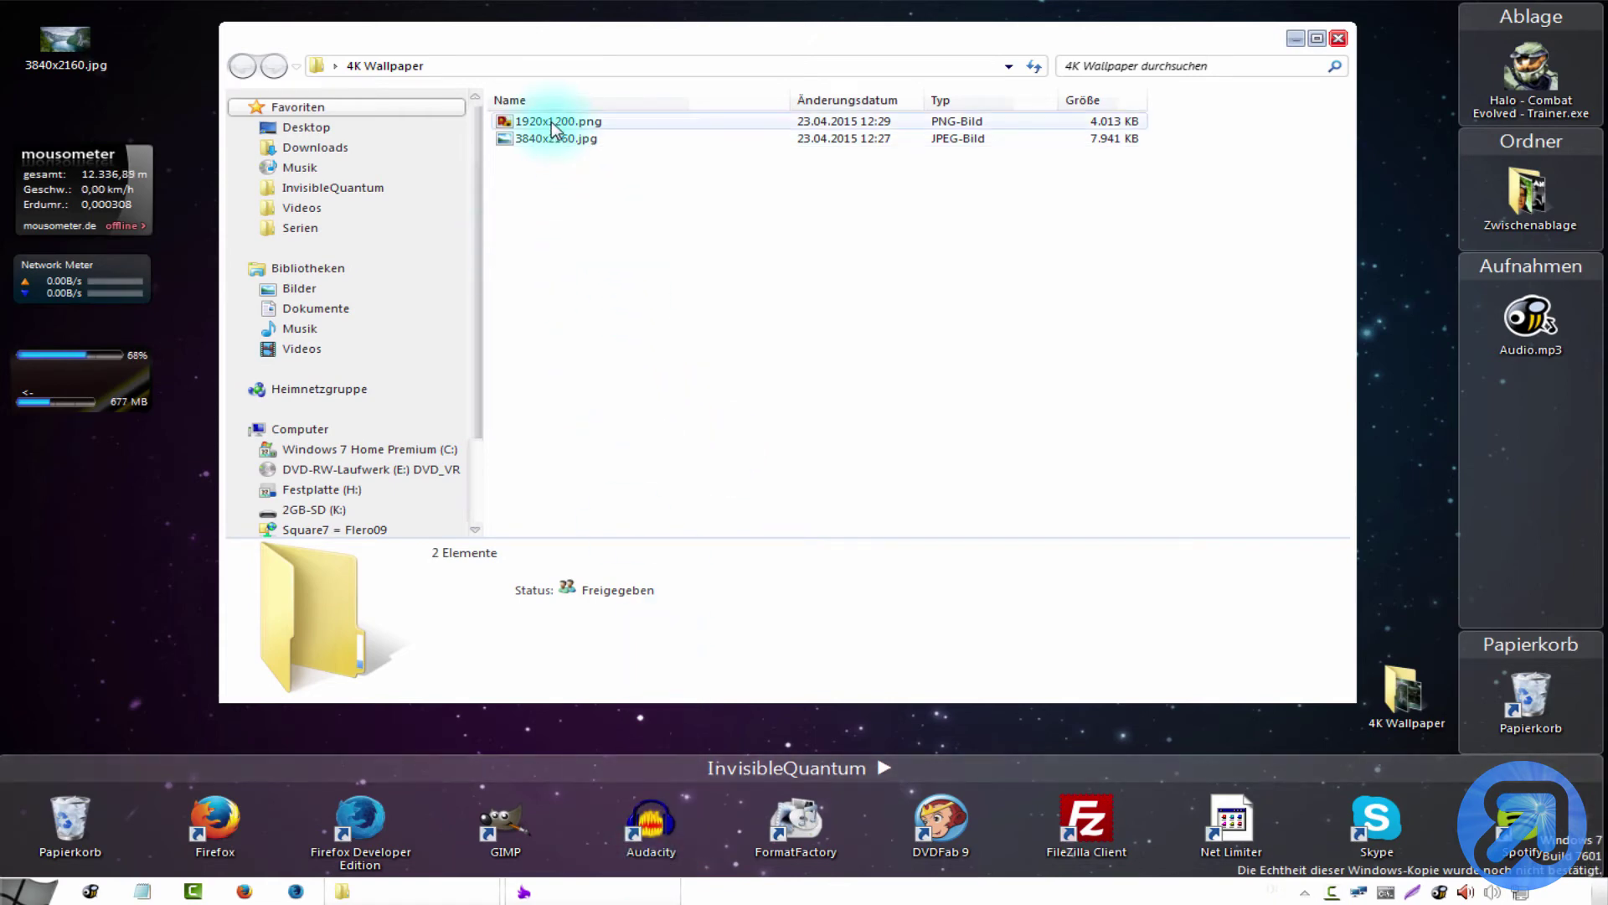
{"action": "mouse_move", "coordinate": [553, 127]}
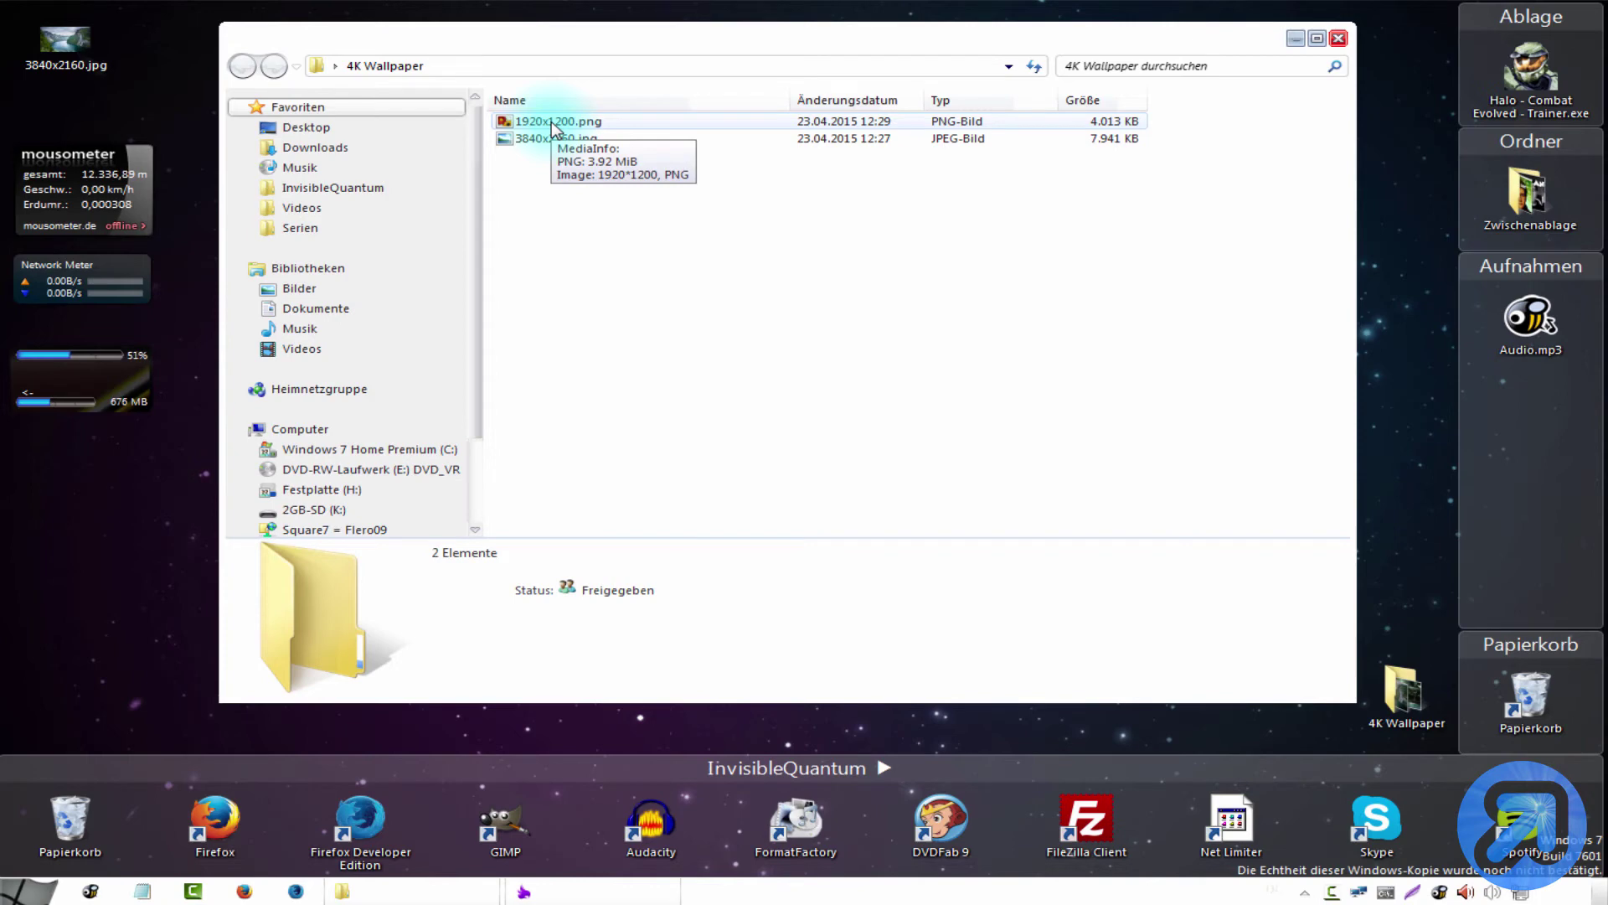
{"action": "left_click", "coordinate": [524, 891]}
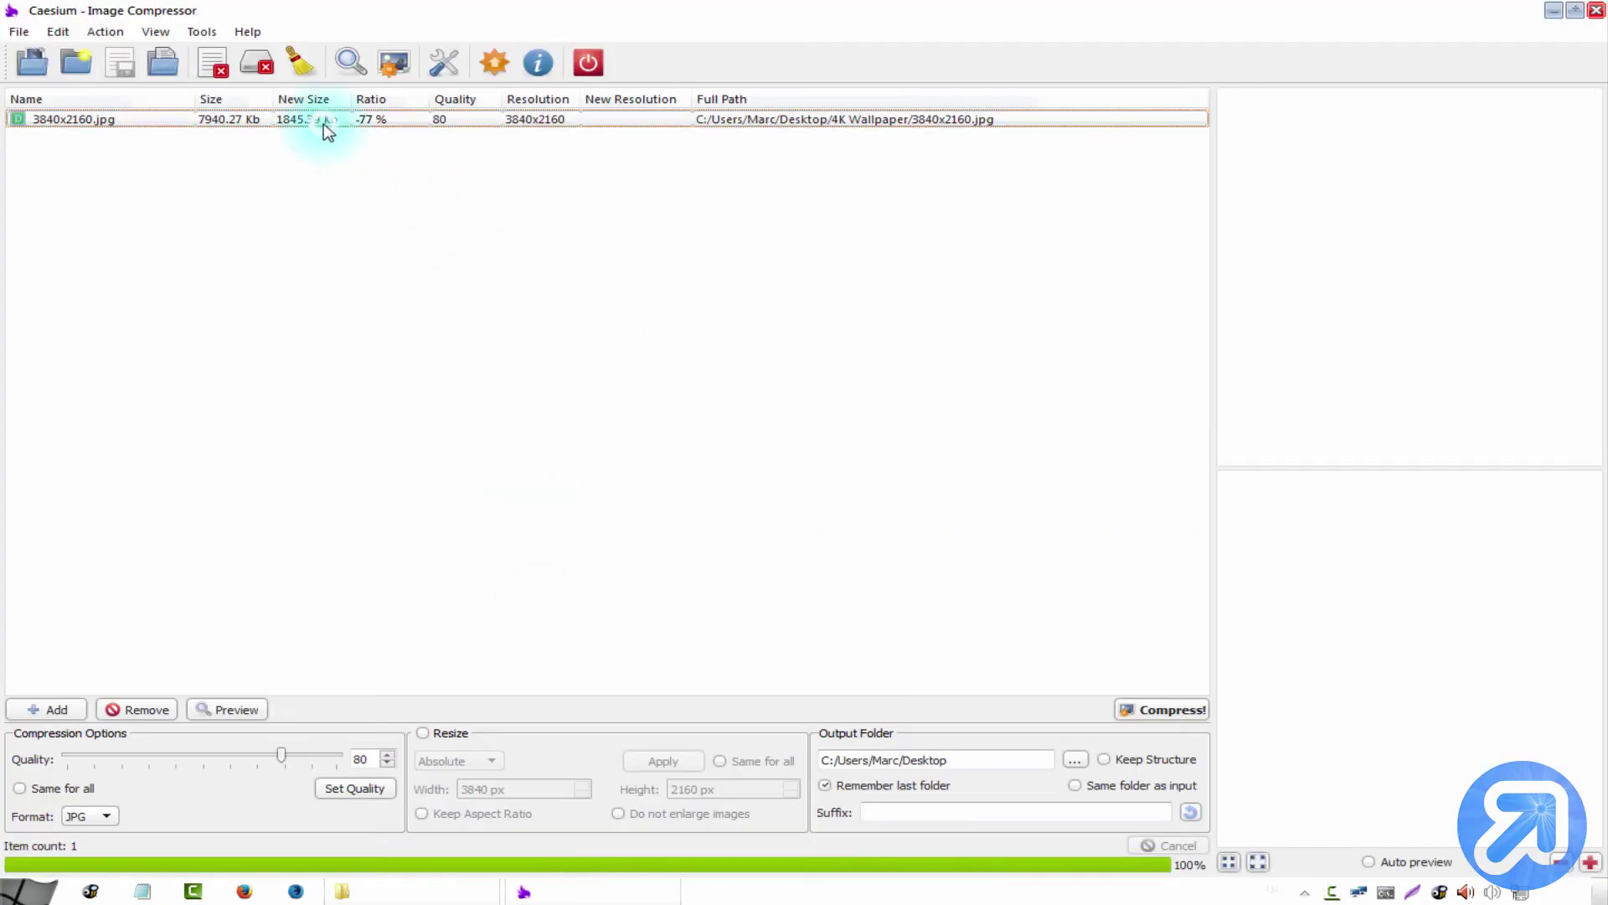
{"action": "key", "text": "Delete"}
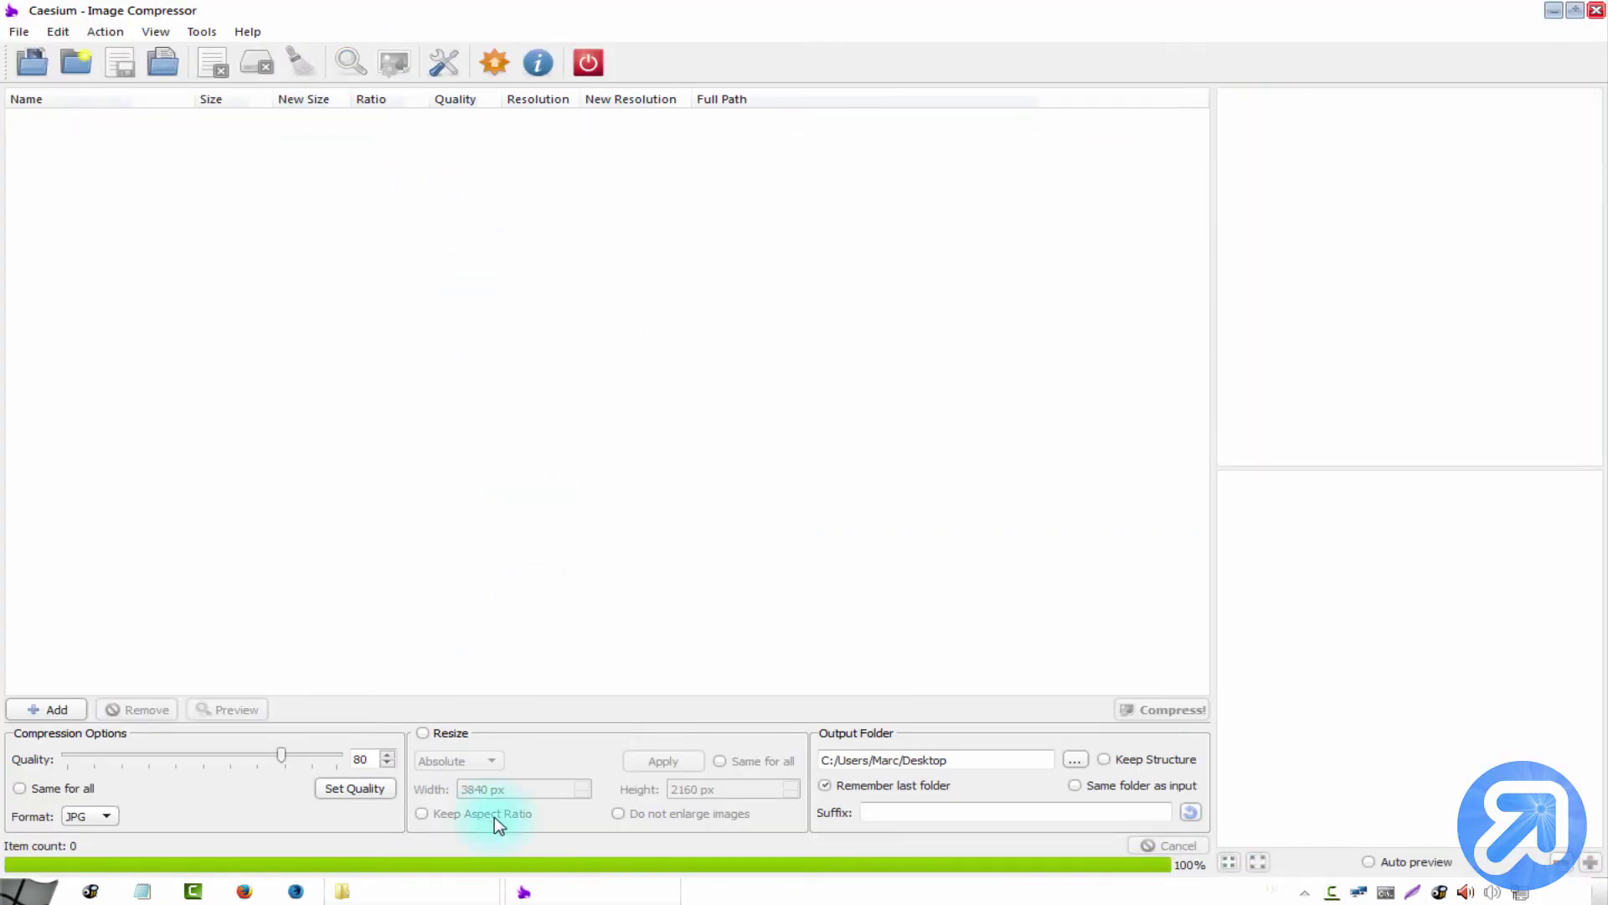
Add 1920x1200.png from the 4K Wallpaper folder to Caesium's compression list.
{"action": "left_click", "coordinate": [410, 890]}
{"action": "left_click_drag", "start_coordinate": [554, 123], "coordinate": [108, 305]}
{"action": "left_click", "coordinate": [126, 309]}
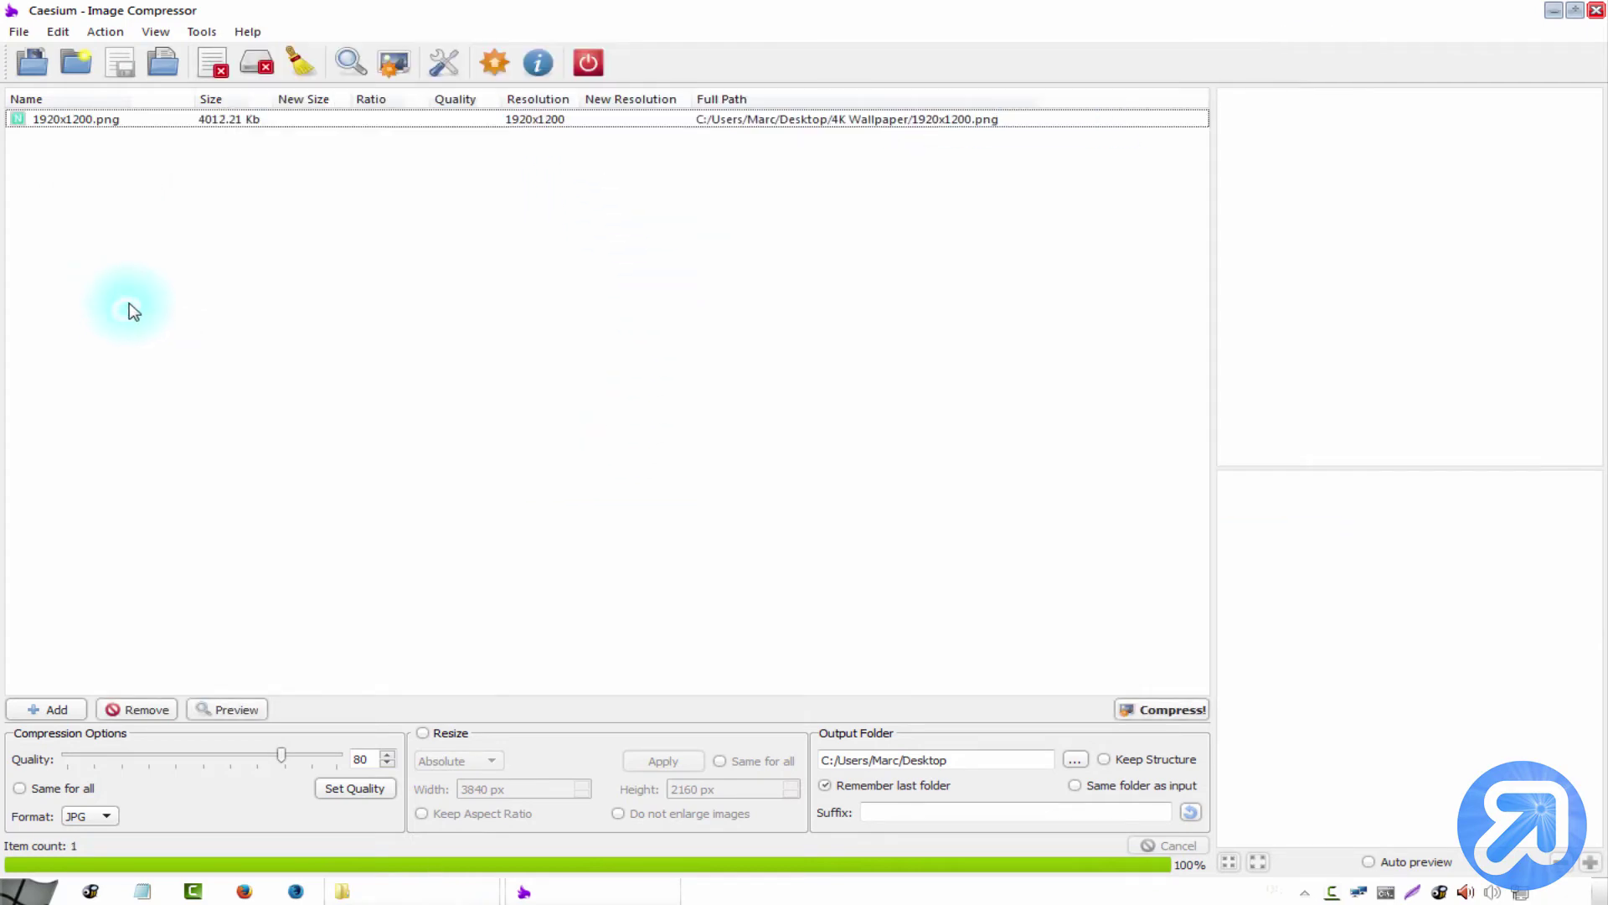
Apply a quality of 80 to 1920x1200.png and compress it as JPG into the Desktop folder.
{"action": "left_click", "coordinate": [223, 122]}
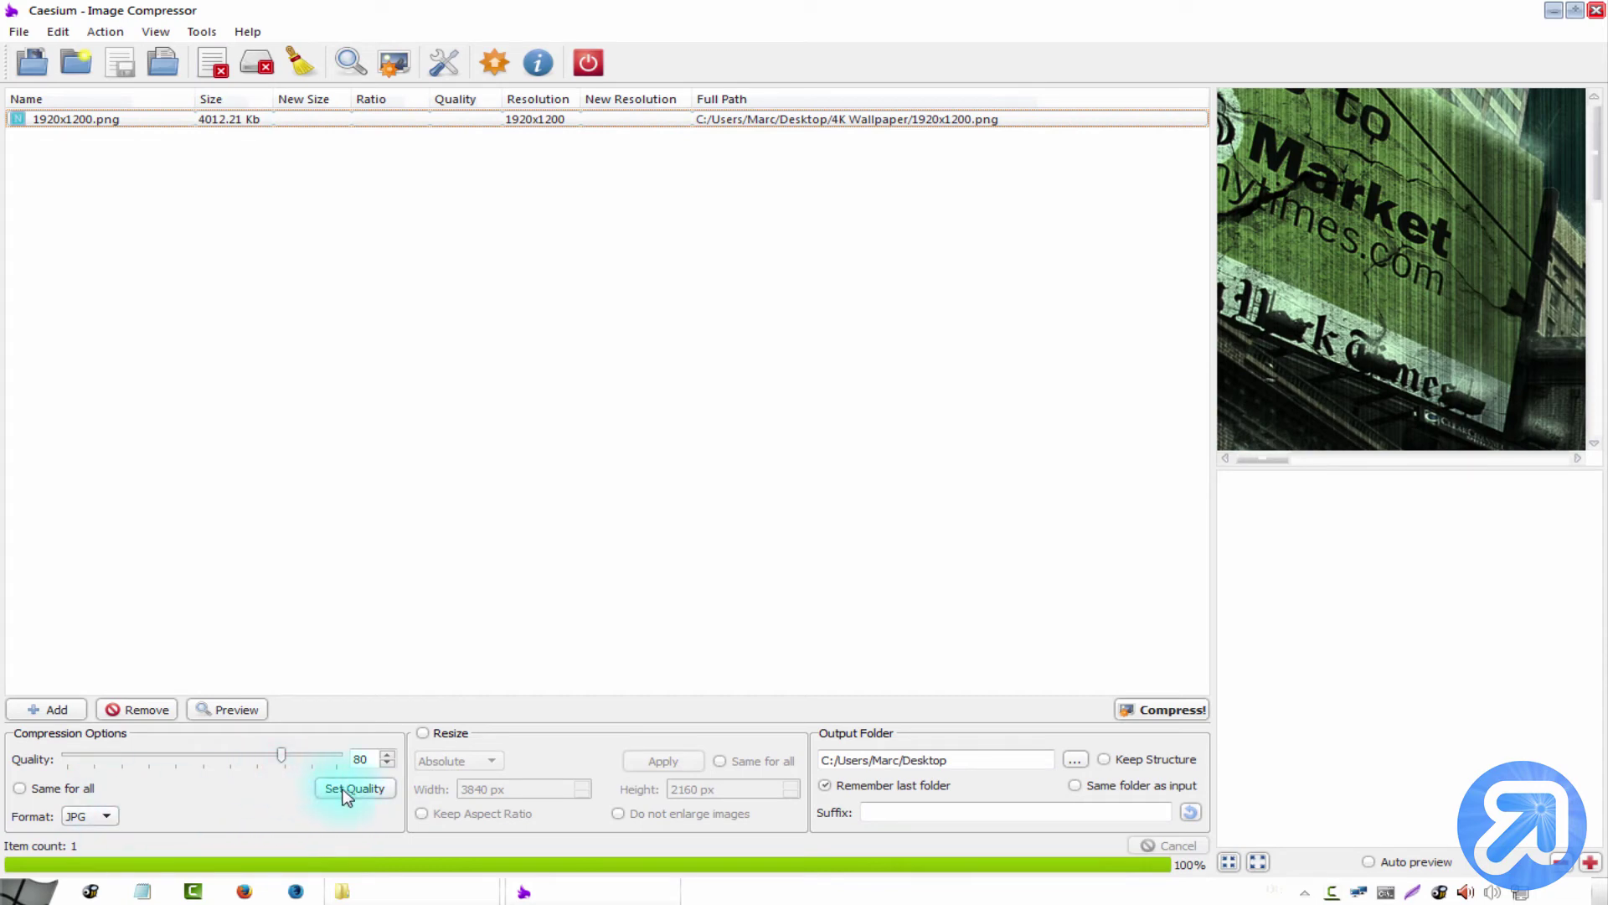
{"action": "left_click", "coordinate": [346, 792]}
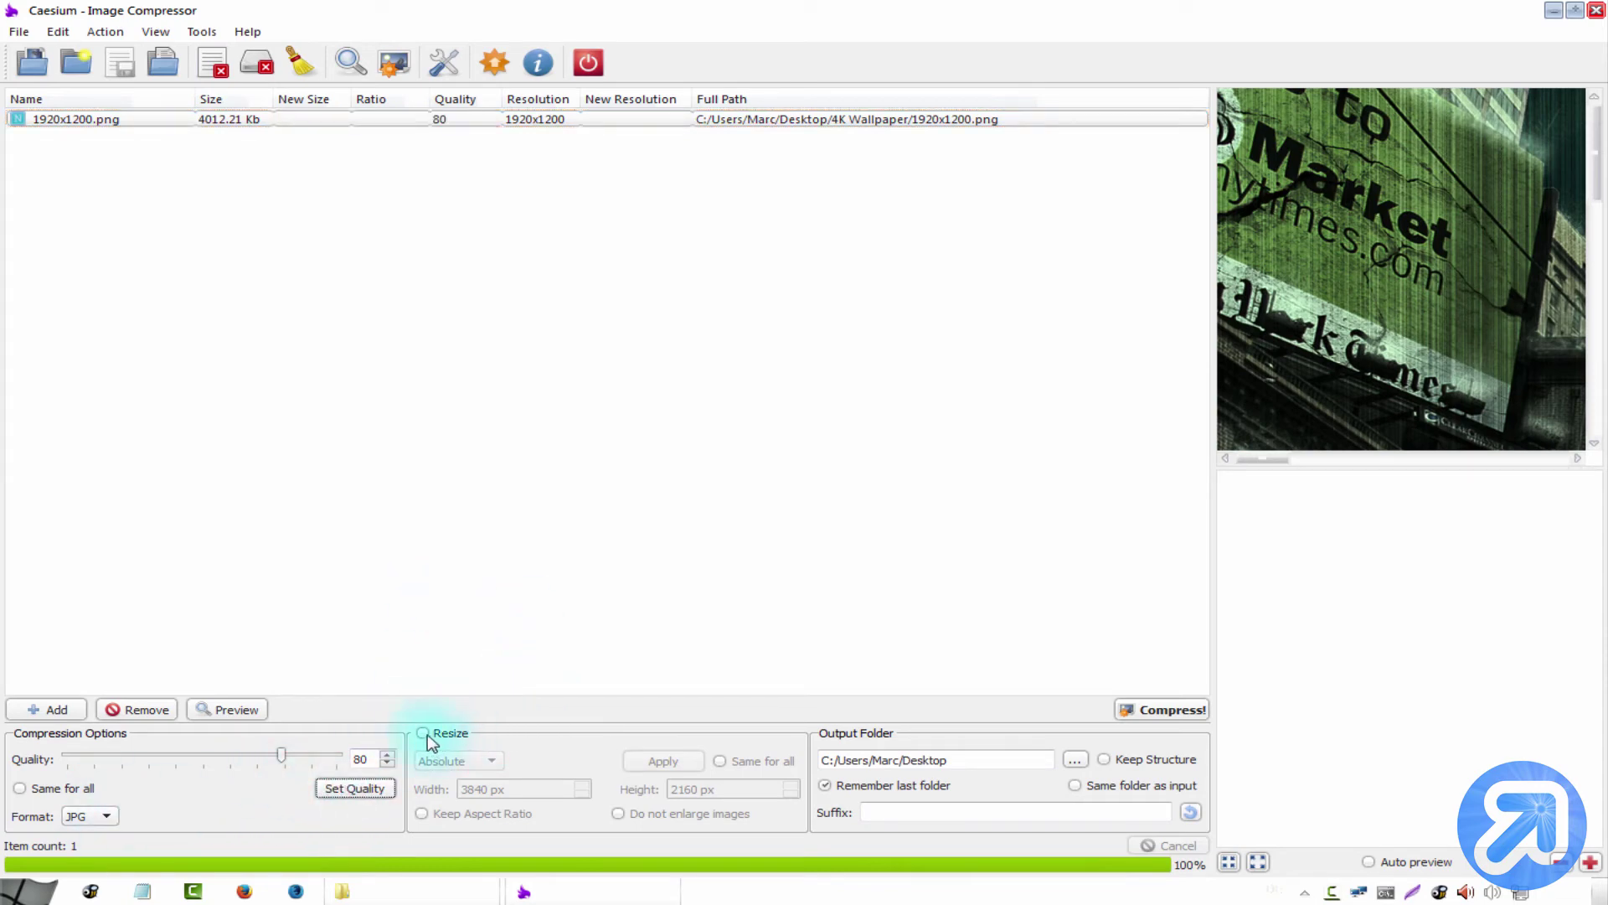
{"action": "left_click", "coordinate": [1153, 711]}
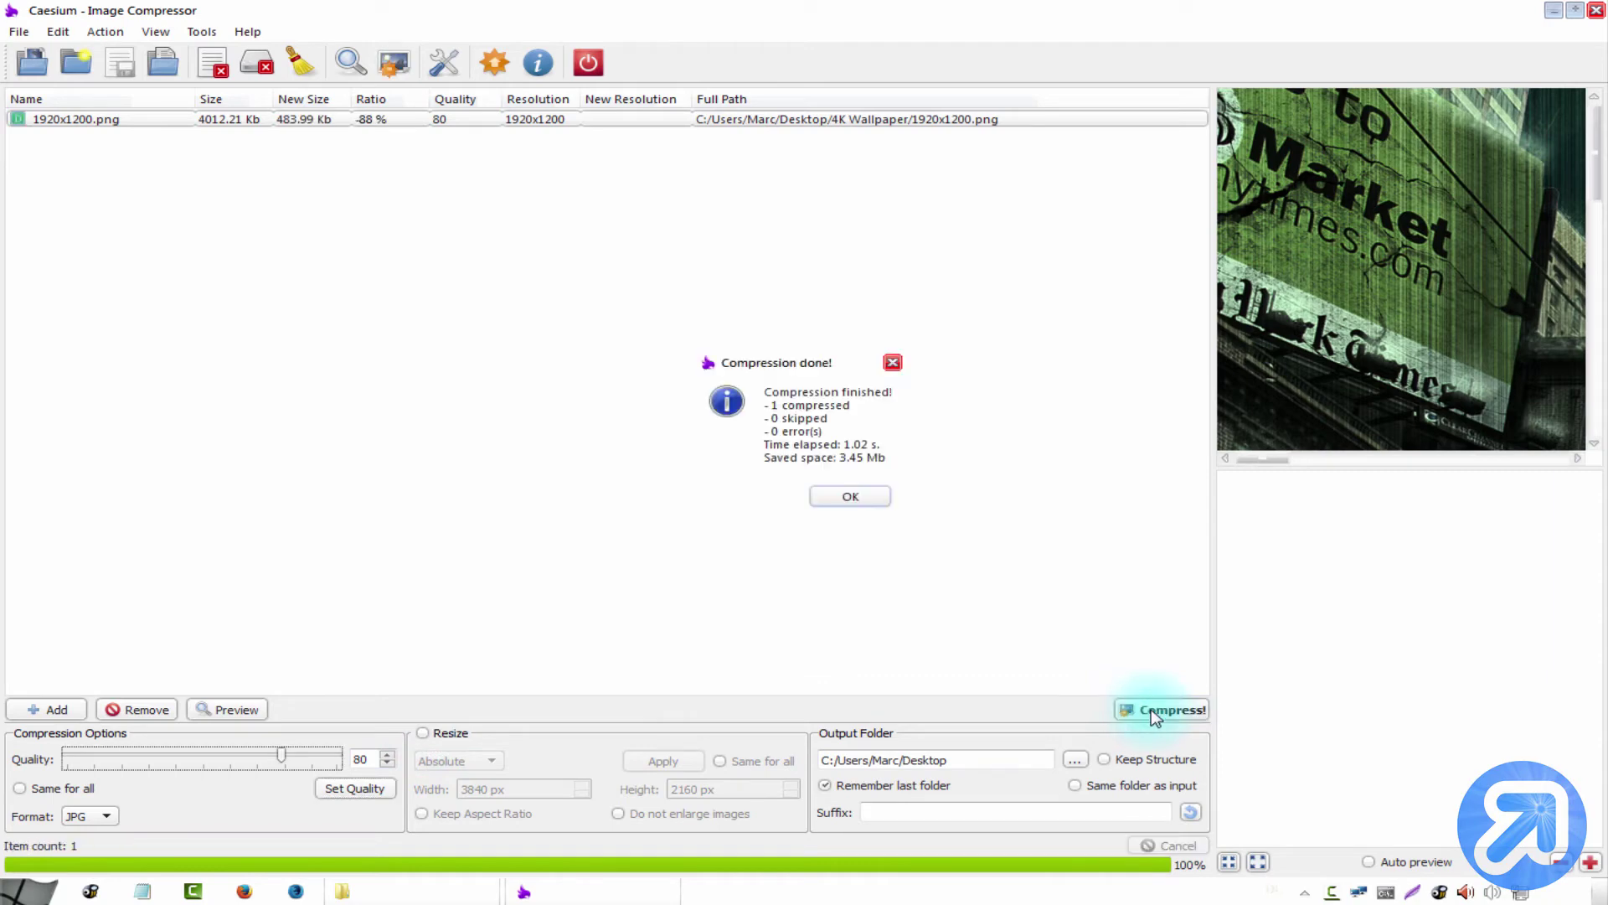
{"action": "left_click", "coordinate": [853, 501]}
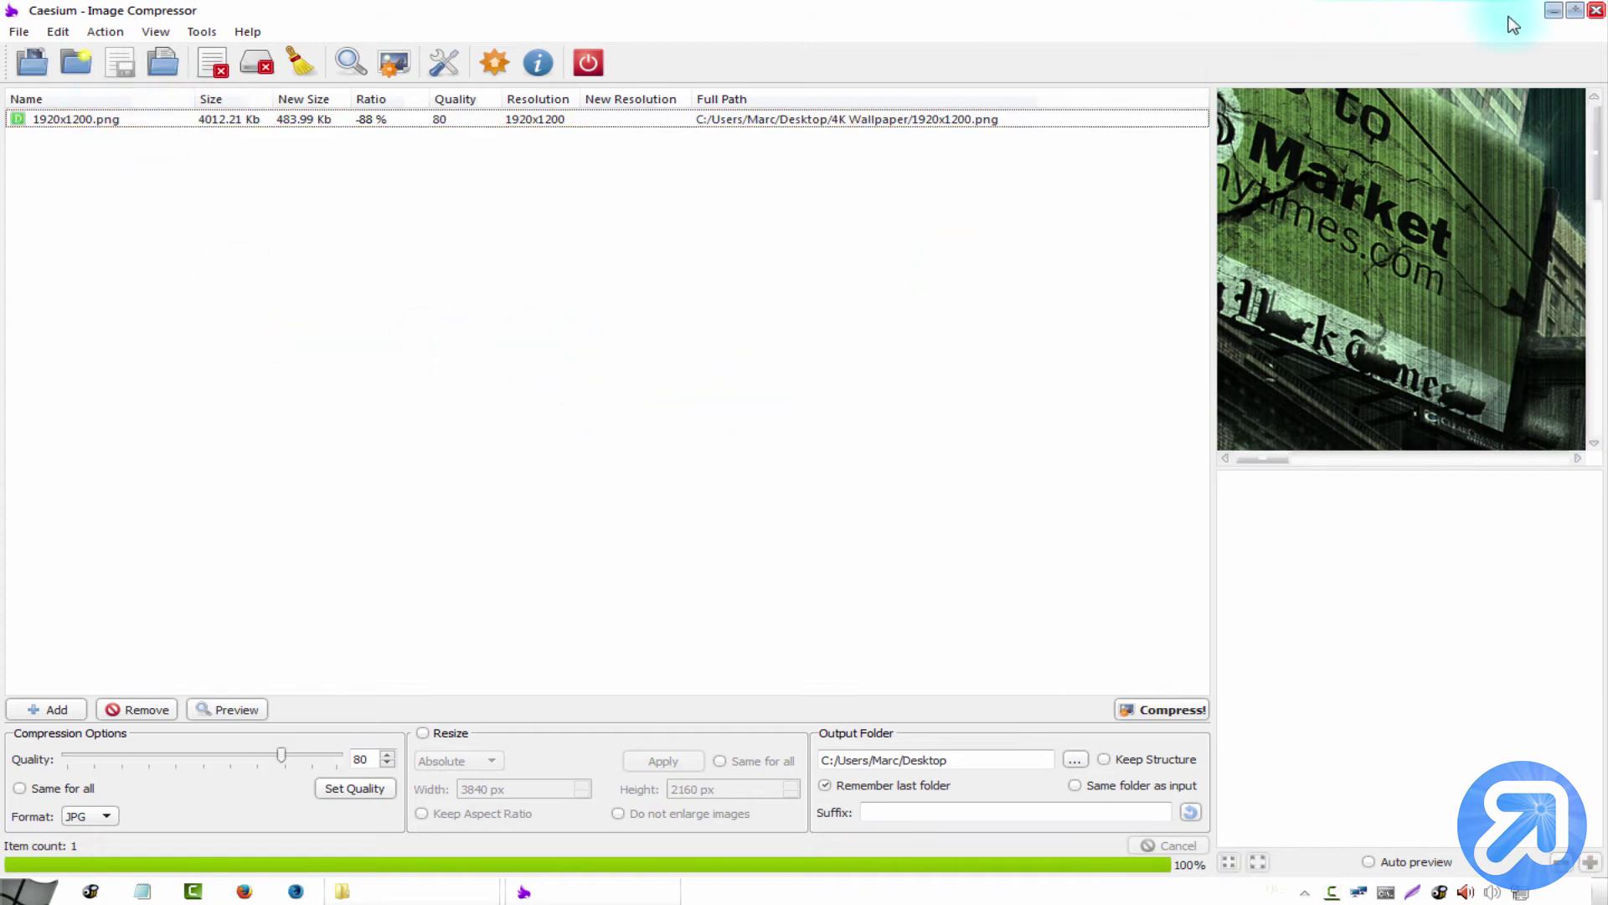
Select 3840x2160.jpg in the 4K Wallpaper folder and remove 1920x1200.png from Caesium's compression list.
{"action": "left_click", "coordinate": [1554, 10]}
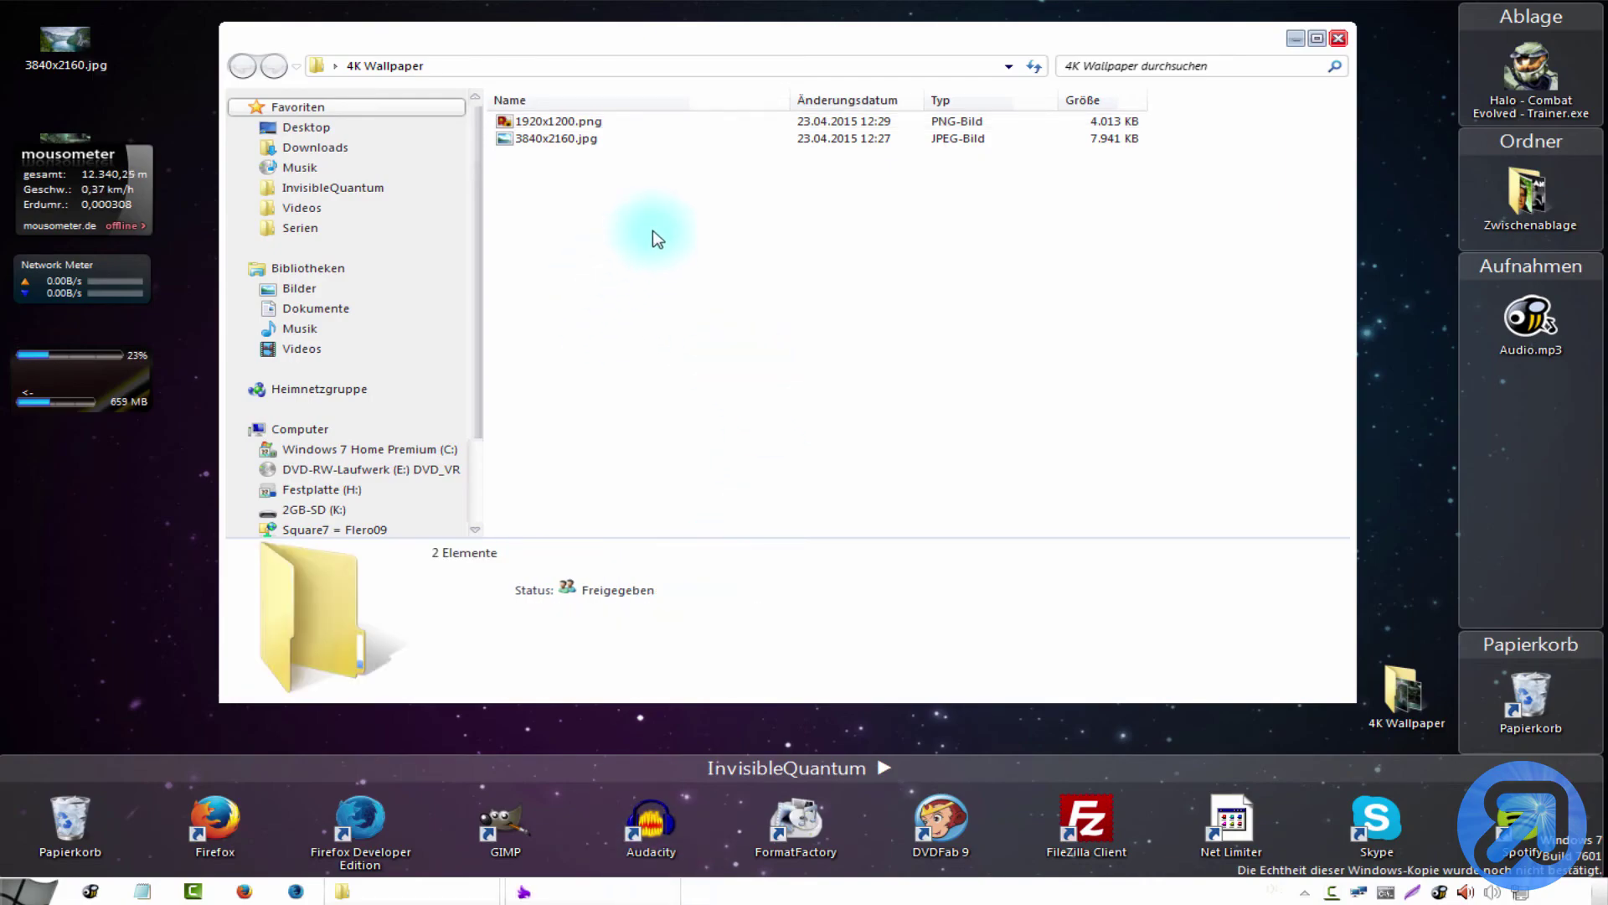
{"action": "left_click", "coordinate": [581, 141]}
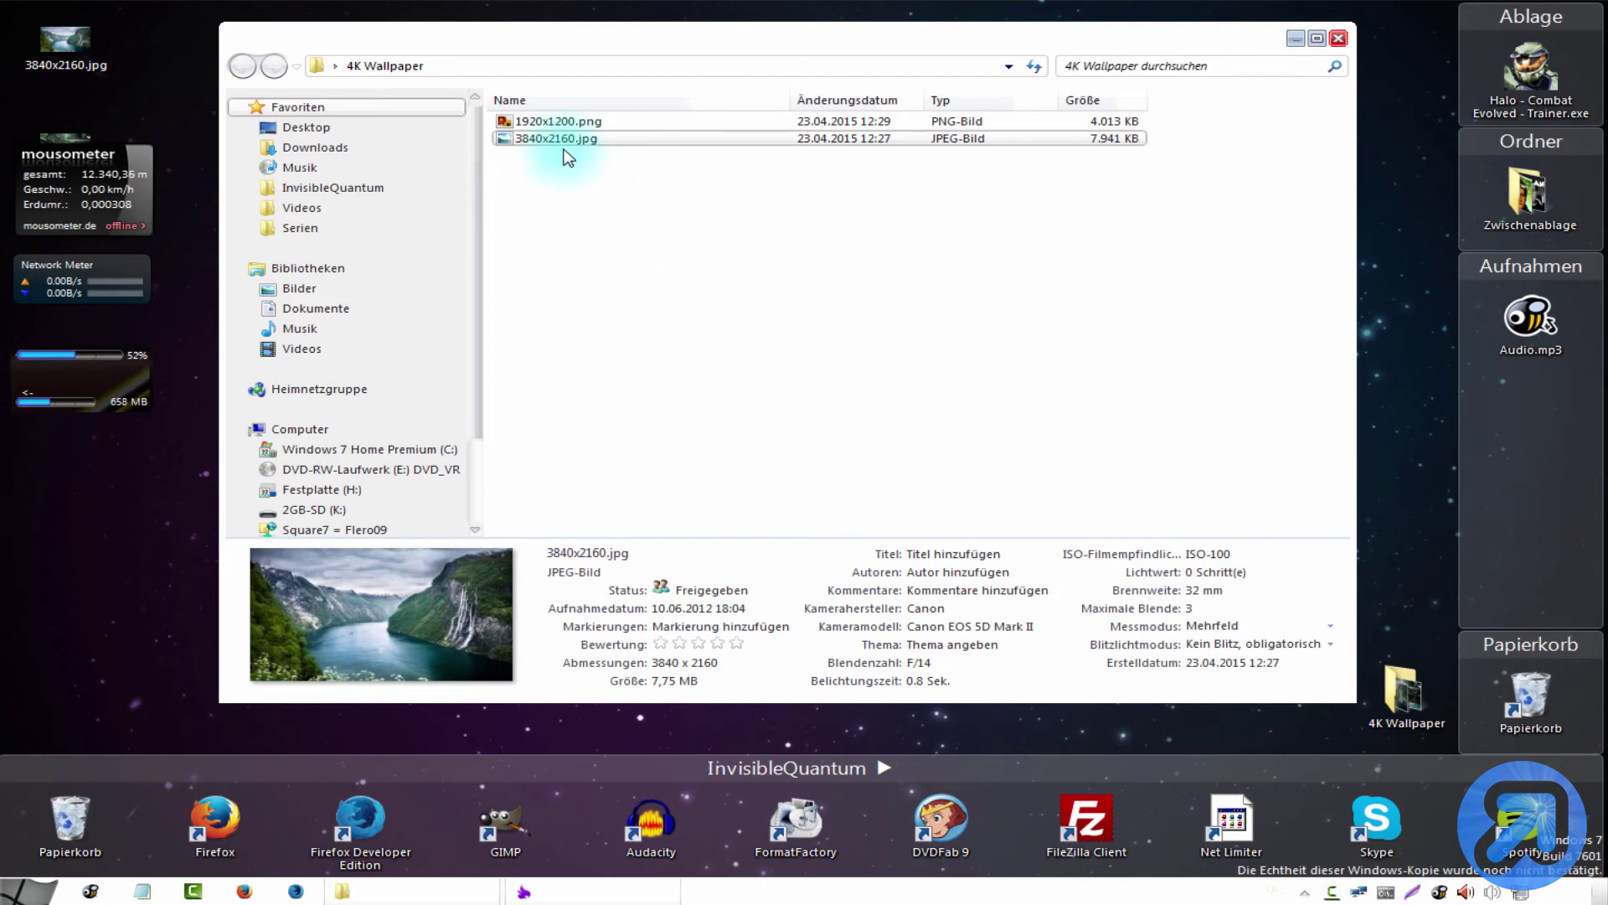
{"action": "left_click", "coordinate": [524, 891]}
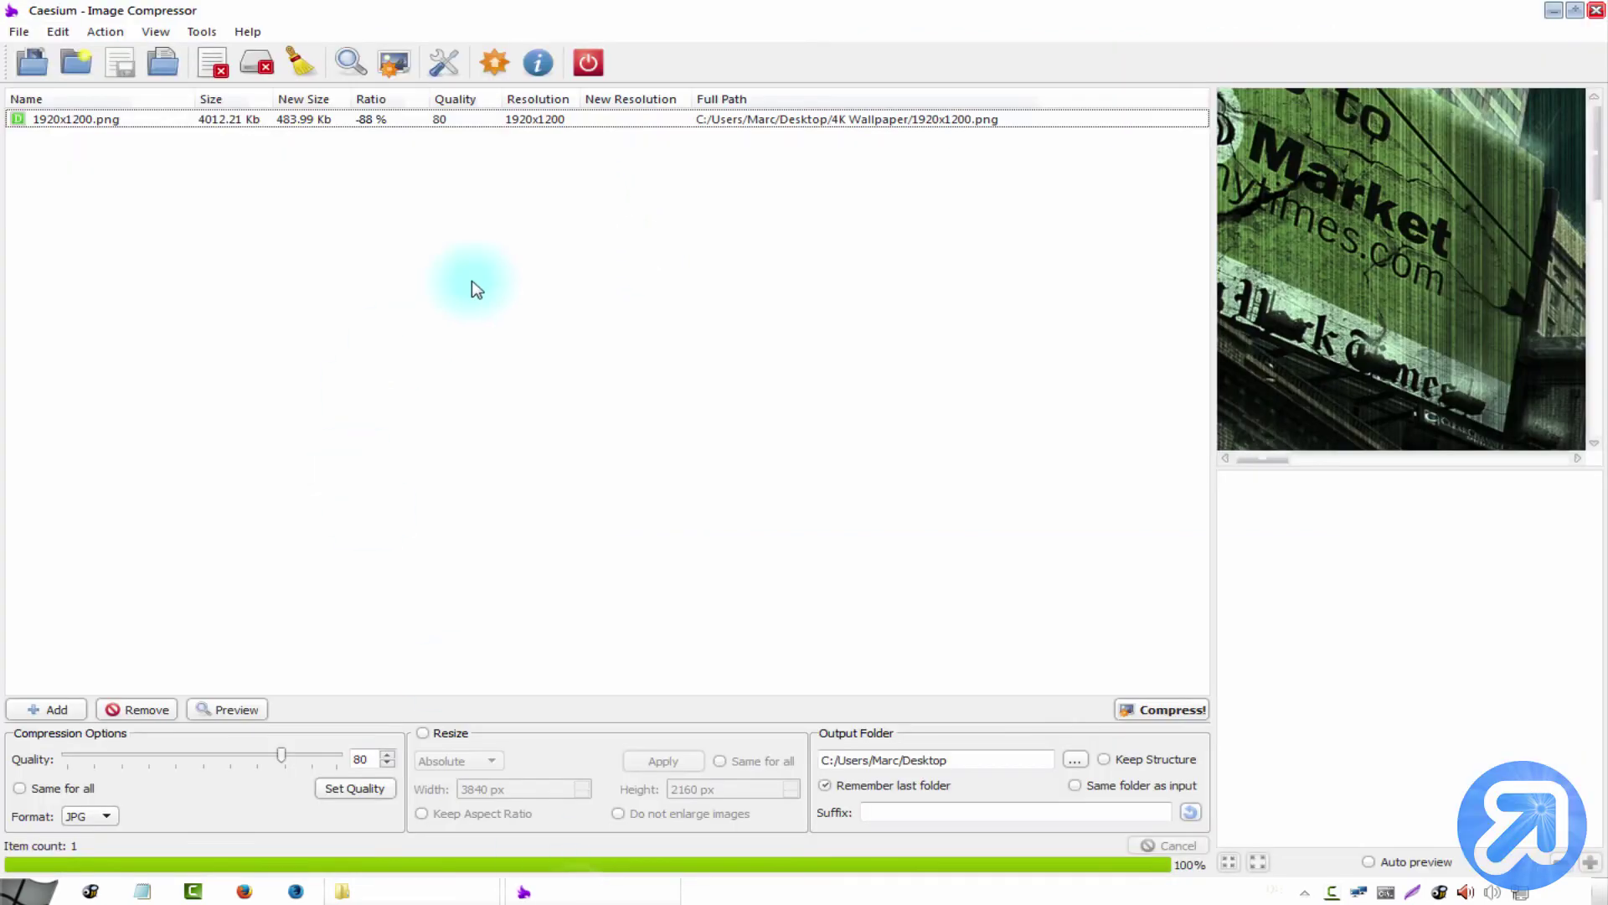
{"action": "key", "text": "Delete"}
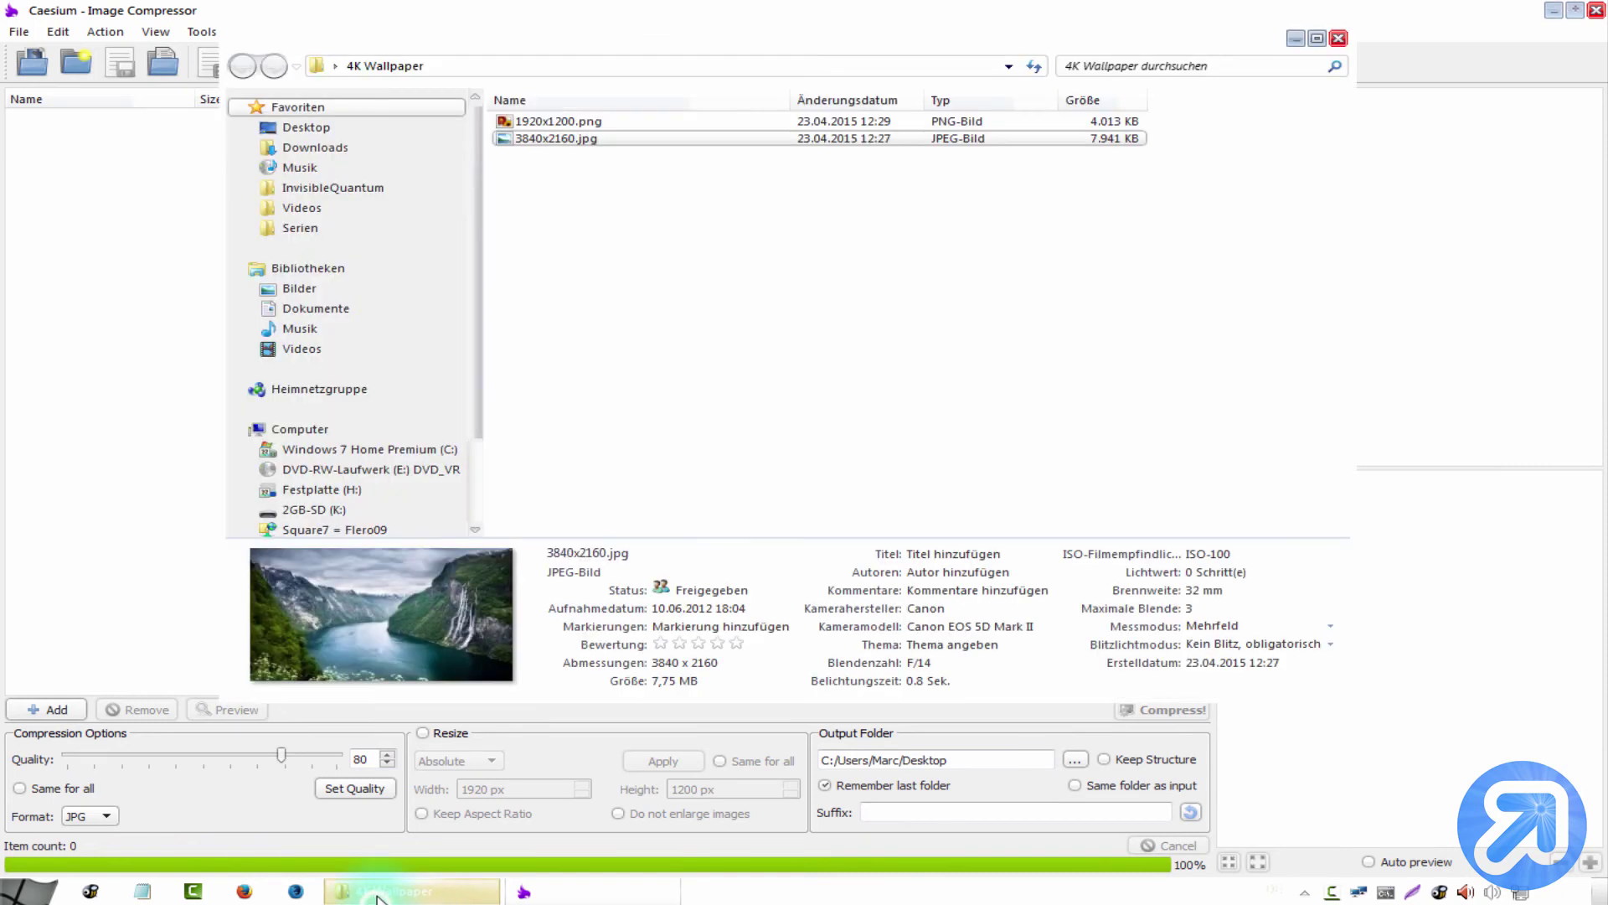
Add 3840x2160.jpg from the 4K Wallpaper folder to Caesium's compression list and apply a quality of 80 to it.
{"action": "key", "text": "ctrl+o"}
{"action": "left_click_drag", "start_coordinate": [582, 148], "coordinate": [115, 323]}
{"action": "key", "text": "Escape"}
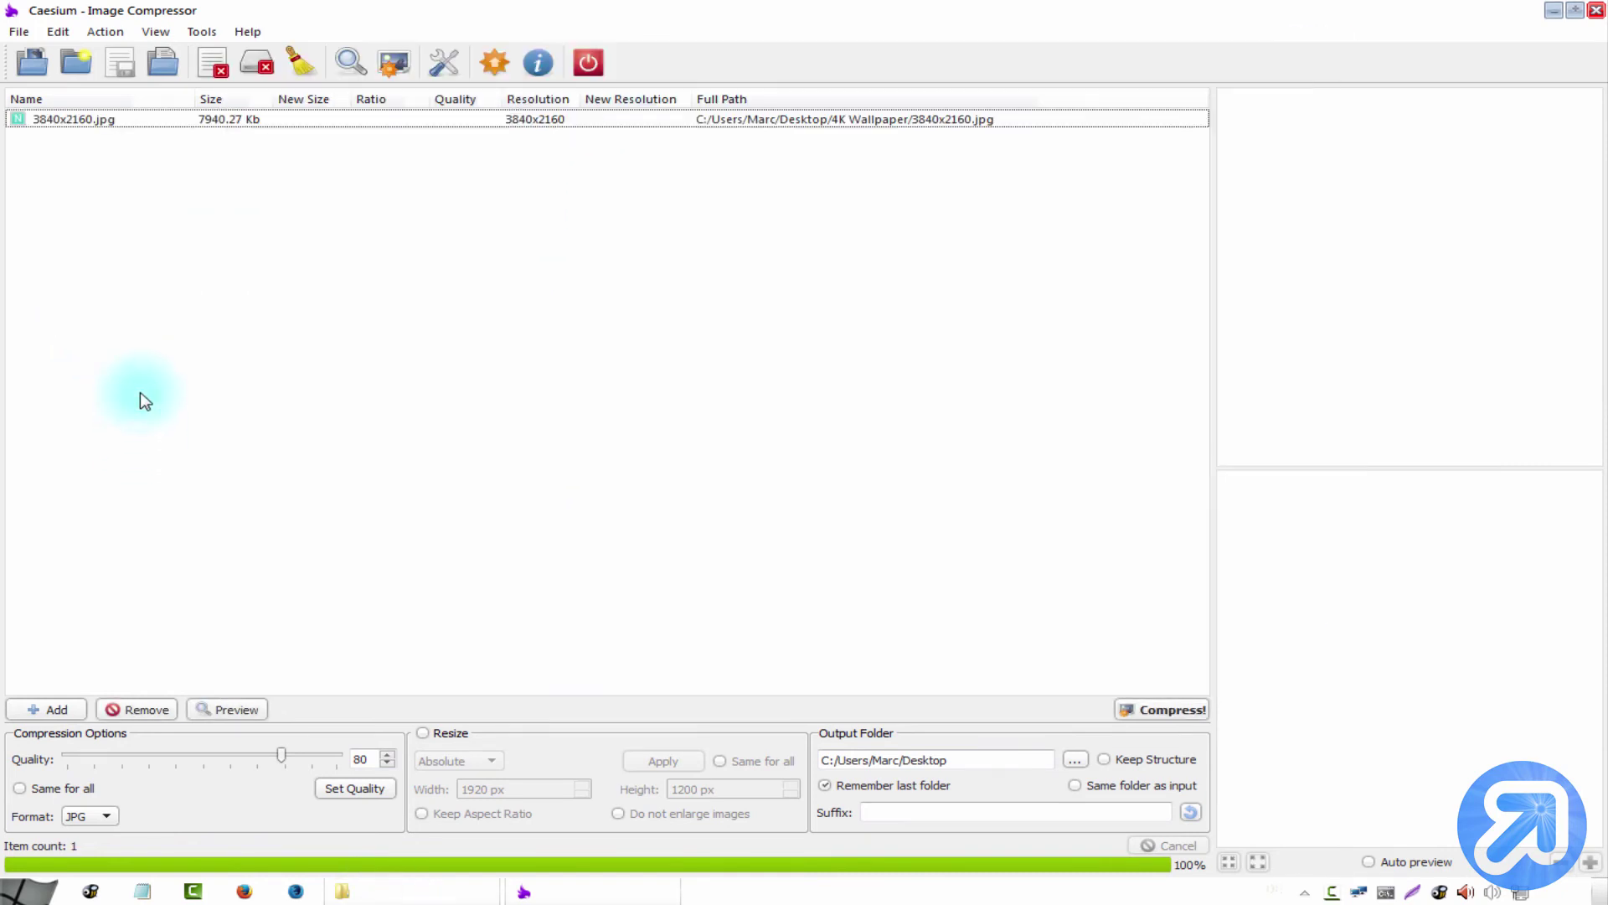
{"action": "left_click", "coordinate": [96, 123]}
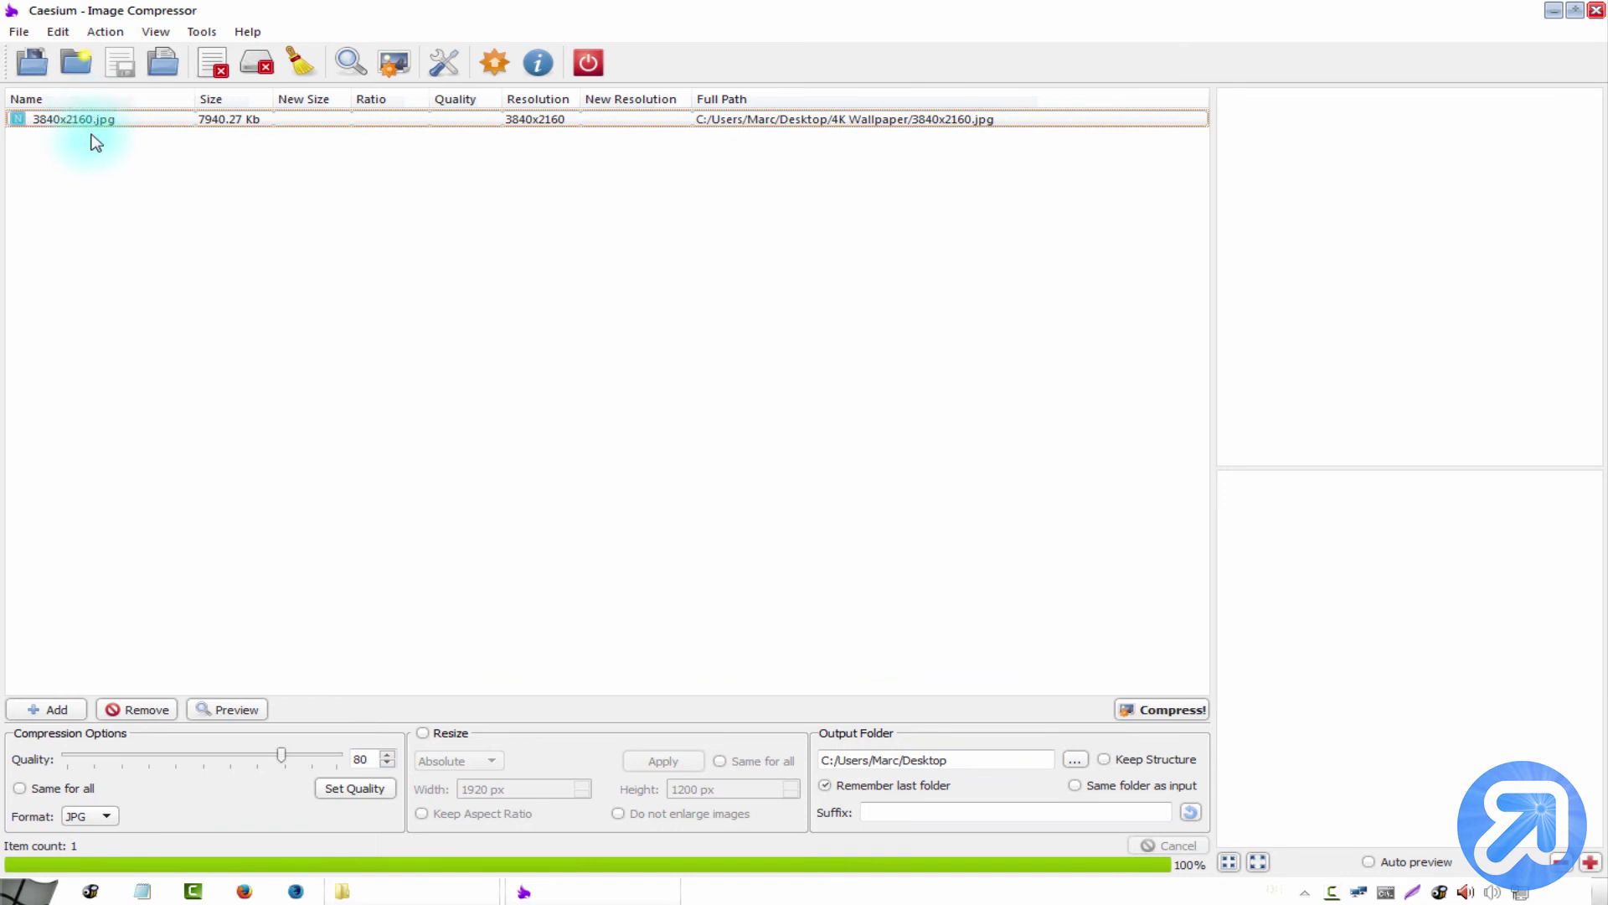
{"action": "left_click", "coordinate": [356, 790]}
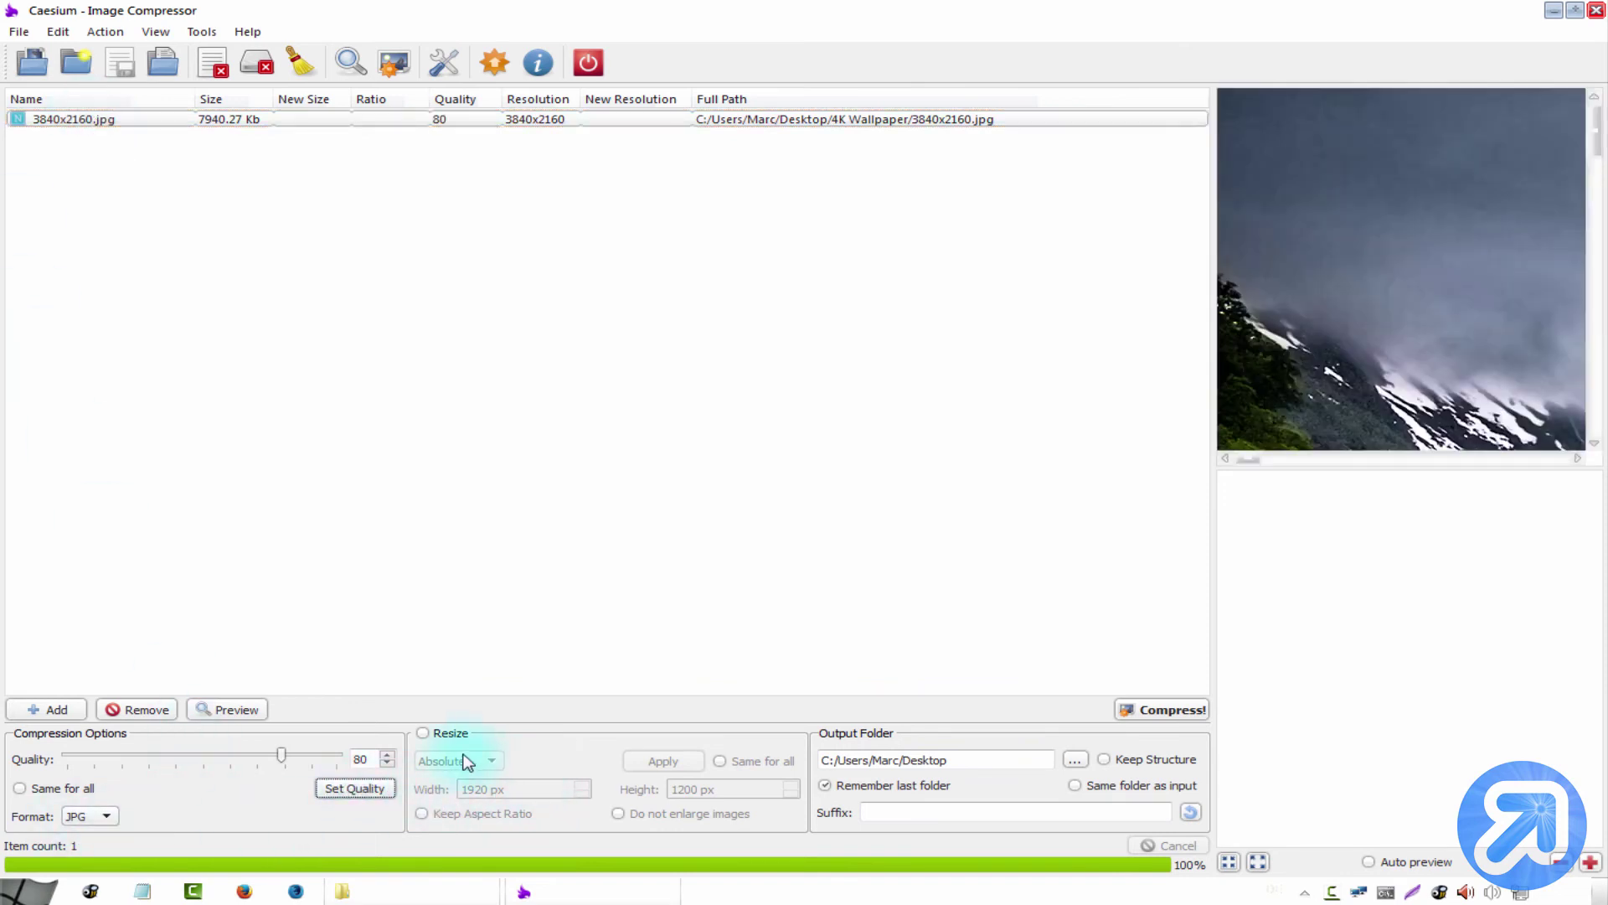
Enable resizing for 3840x2160.jpg and apply an absolute size of 1920 px width by 1080 px height.
{"action": "left_click", "coordinate": [423, 734]}
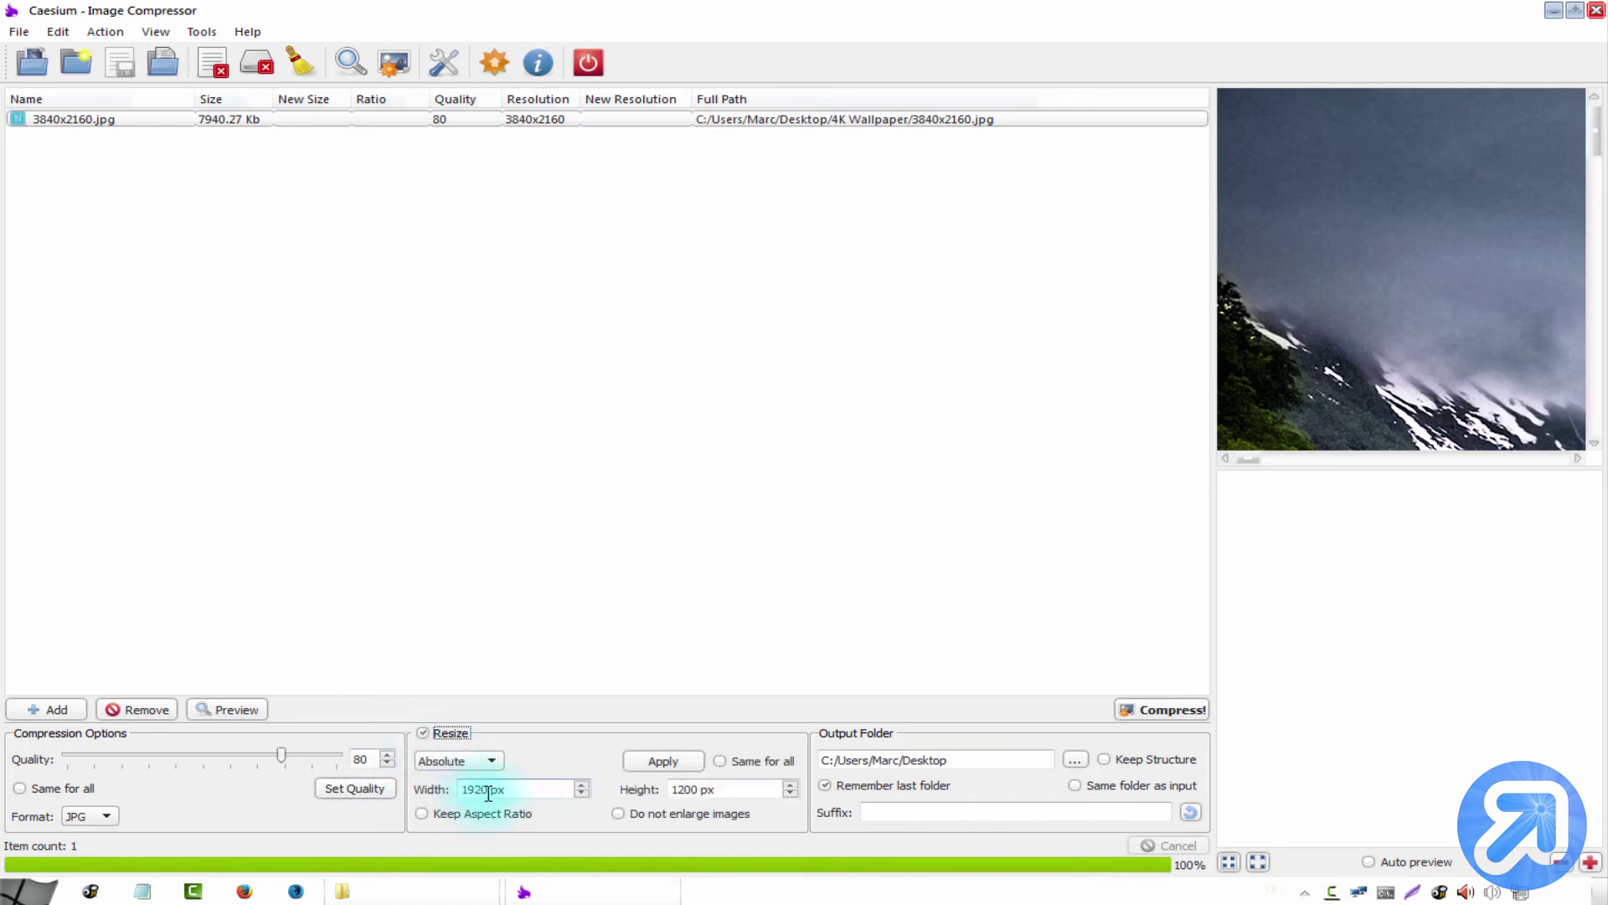
{"action": "double_click", "coordinate": [685, 788]}
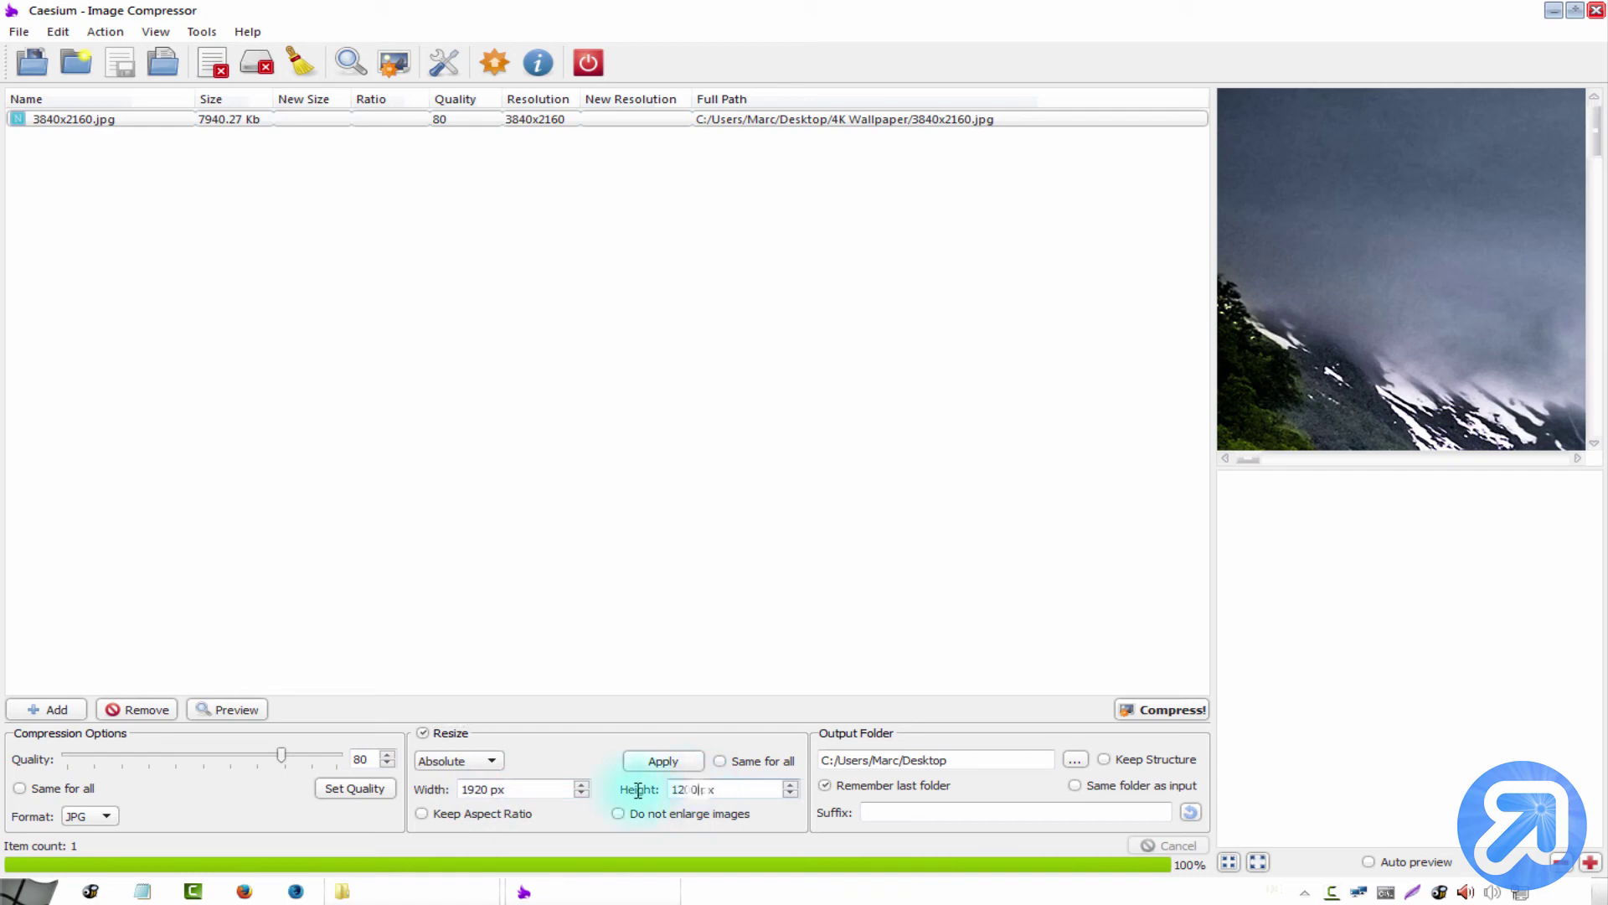
{"action": "type", "text": "1"}
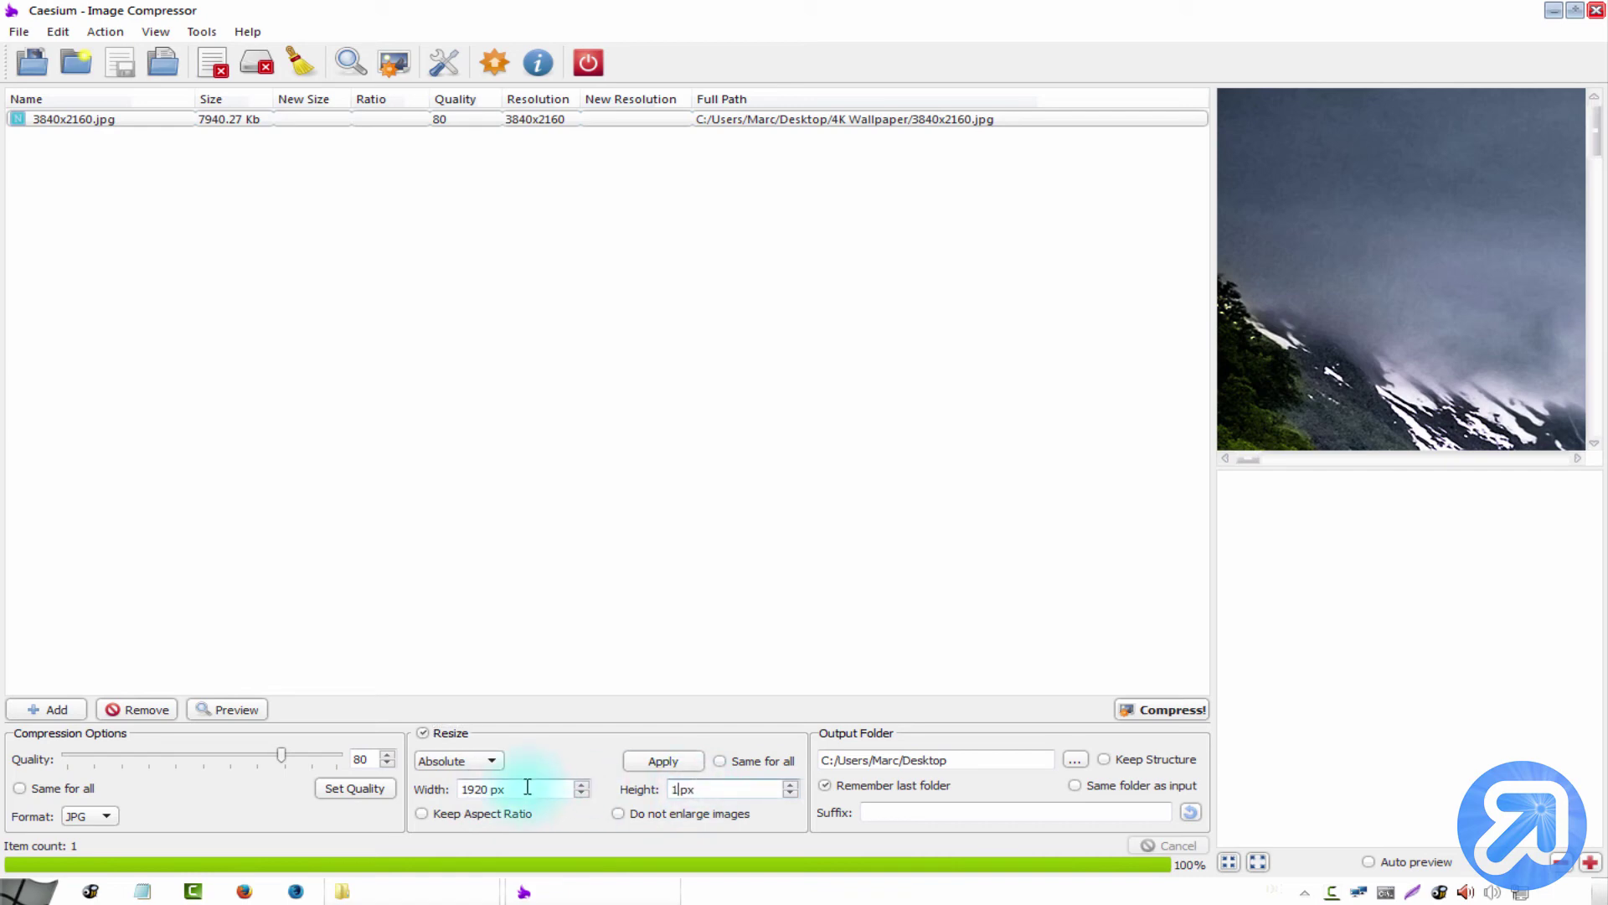
{"action": "type", "text": "080"}
{"action": "left_click", "coordinate": [662, 762]}
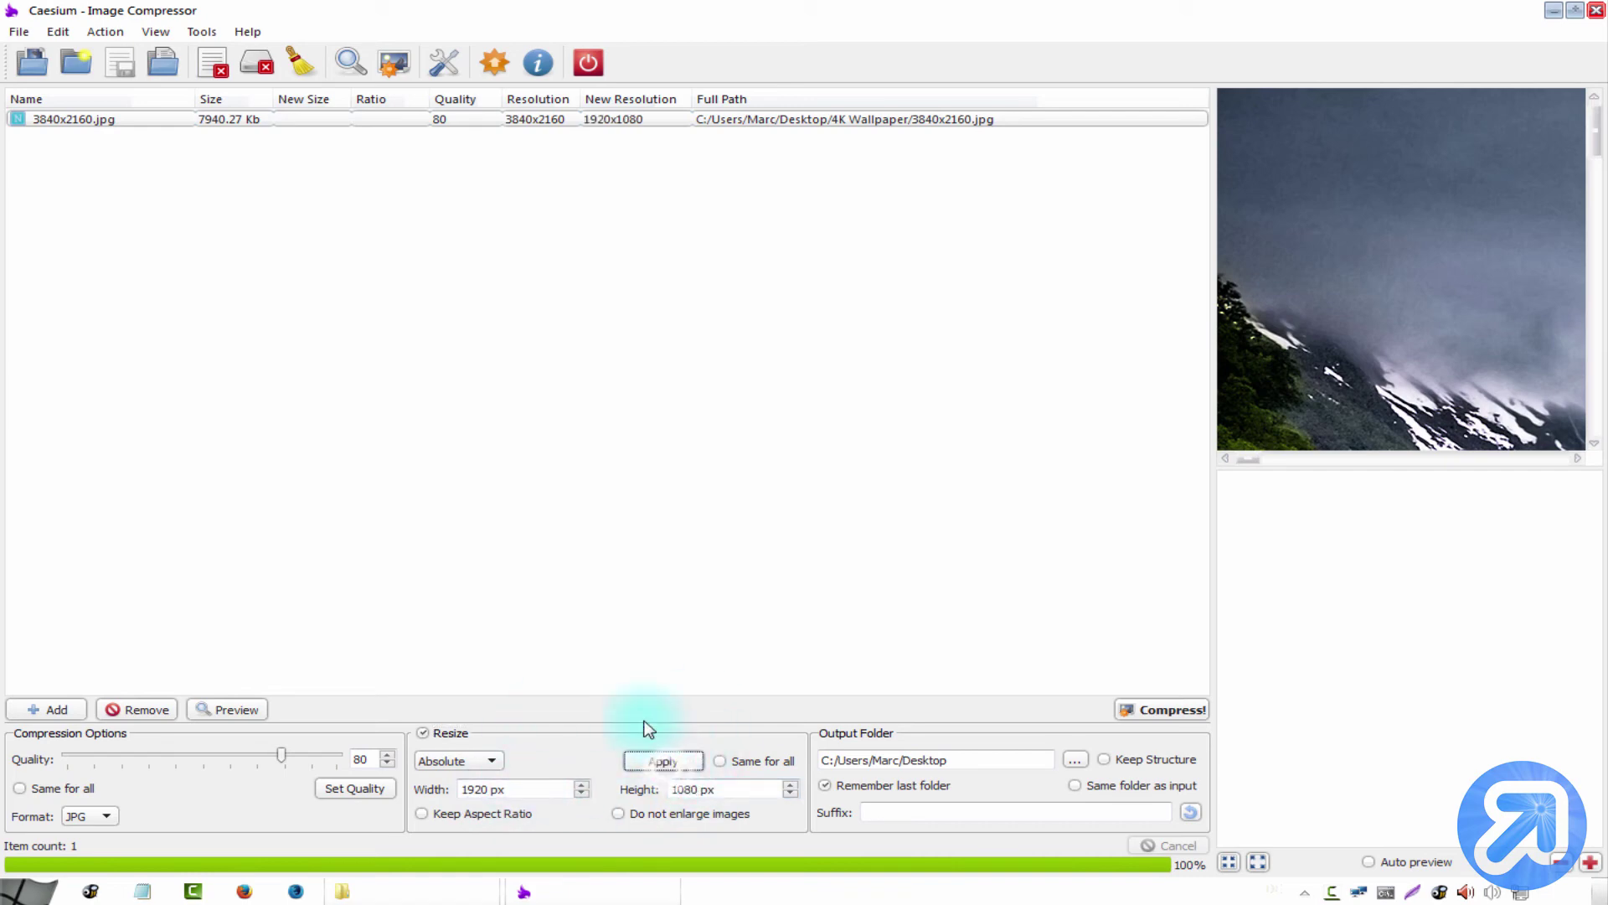
Compress the resized 3840x2160.jpg as JPG into the Desktop folder and close Caesium.
{"action": "left_click", "coordinate": [1177, 711]}
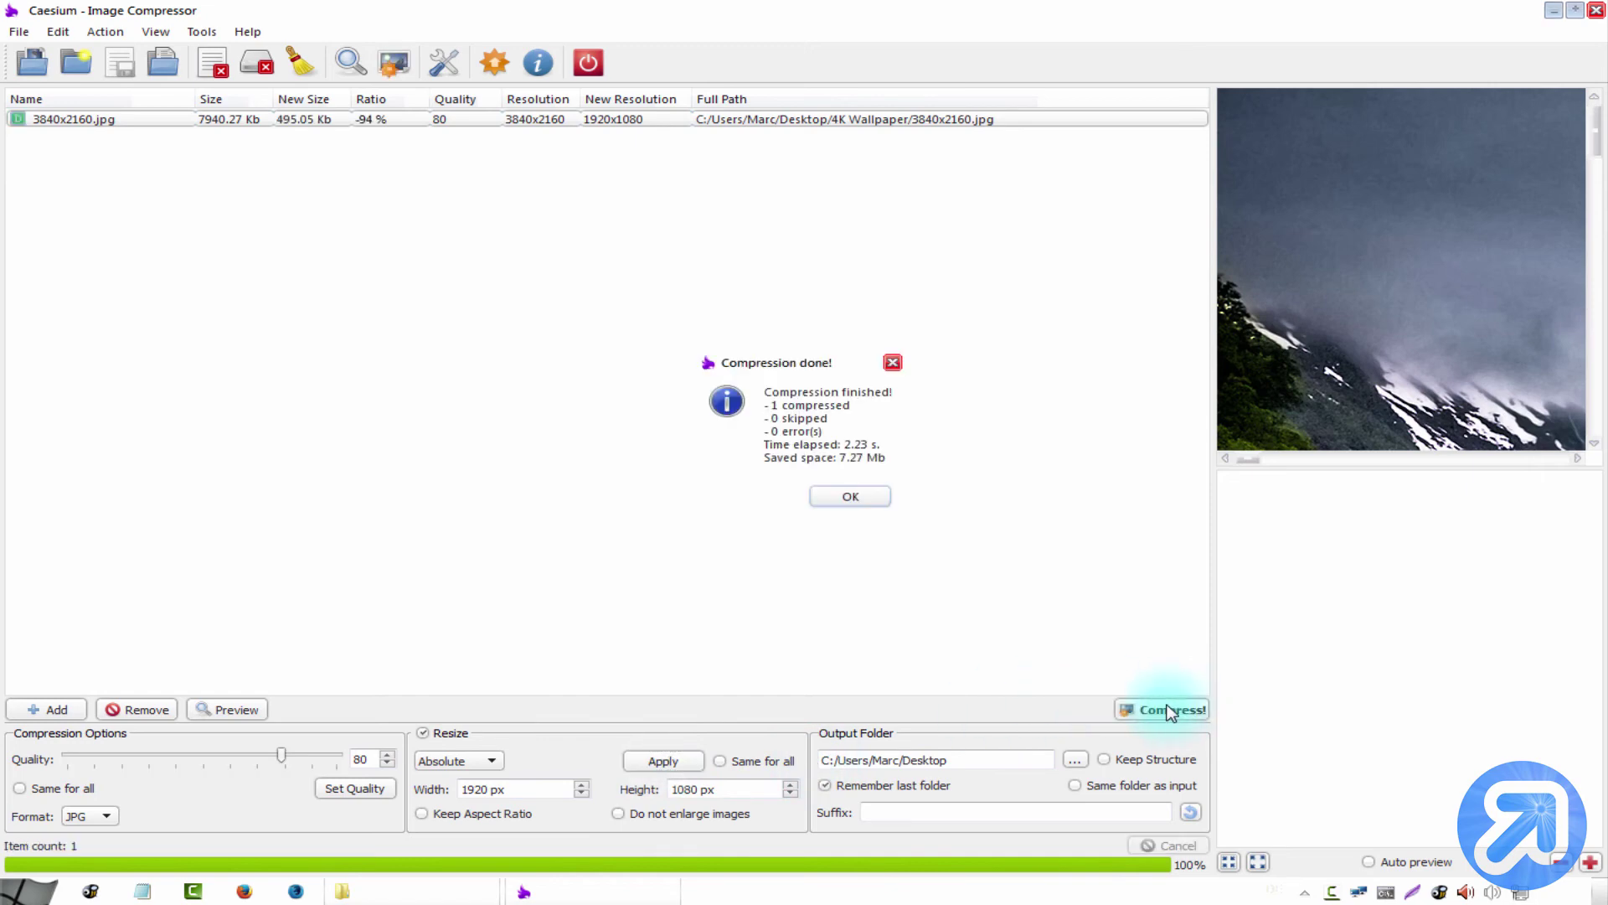
{"action": "left_click", "coordinate": [866, 499]}
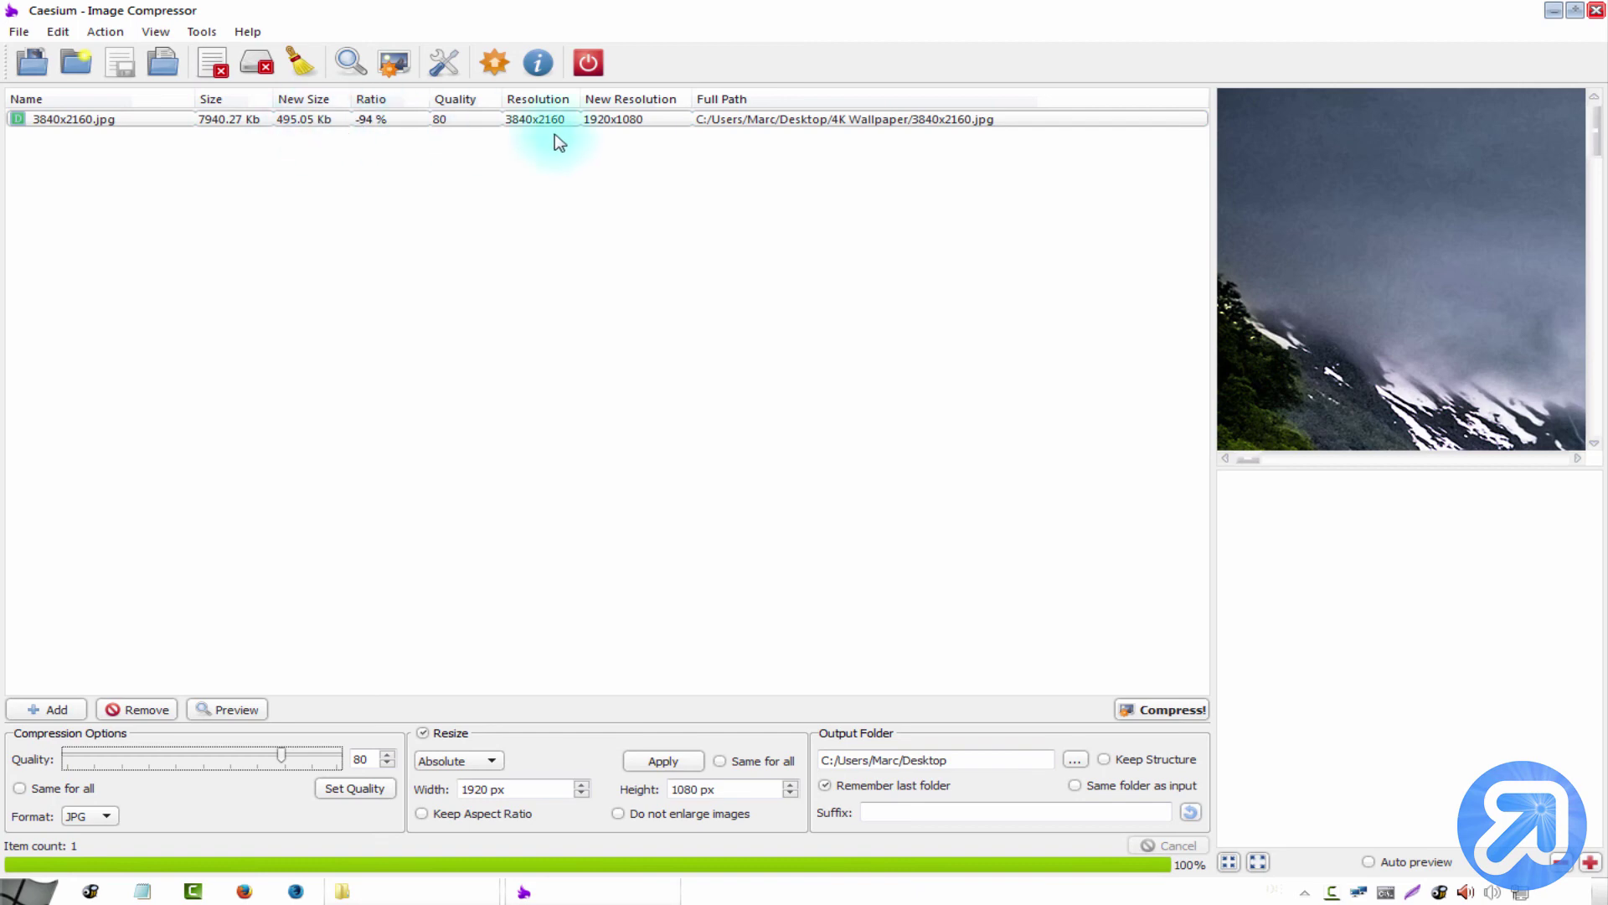
{"action": "left_click", "coordinate": [1596, 12]}
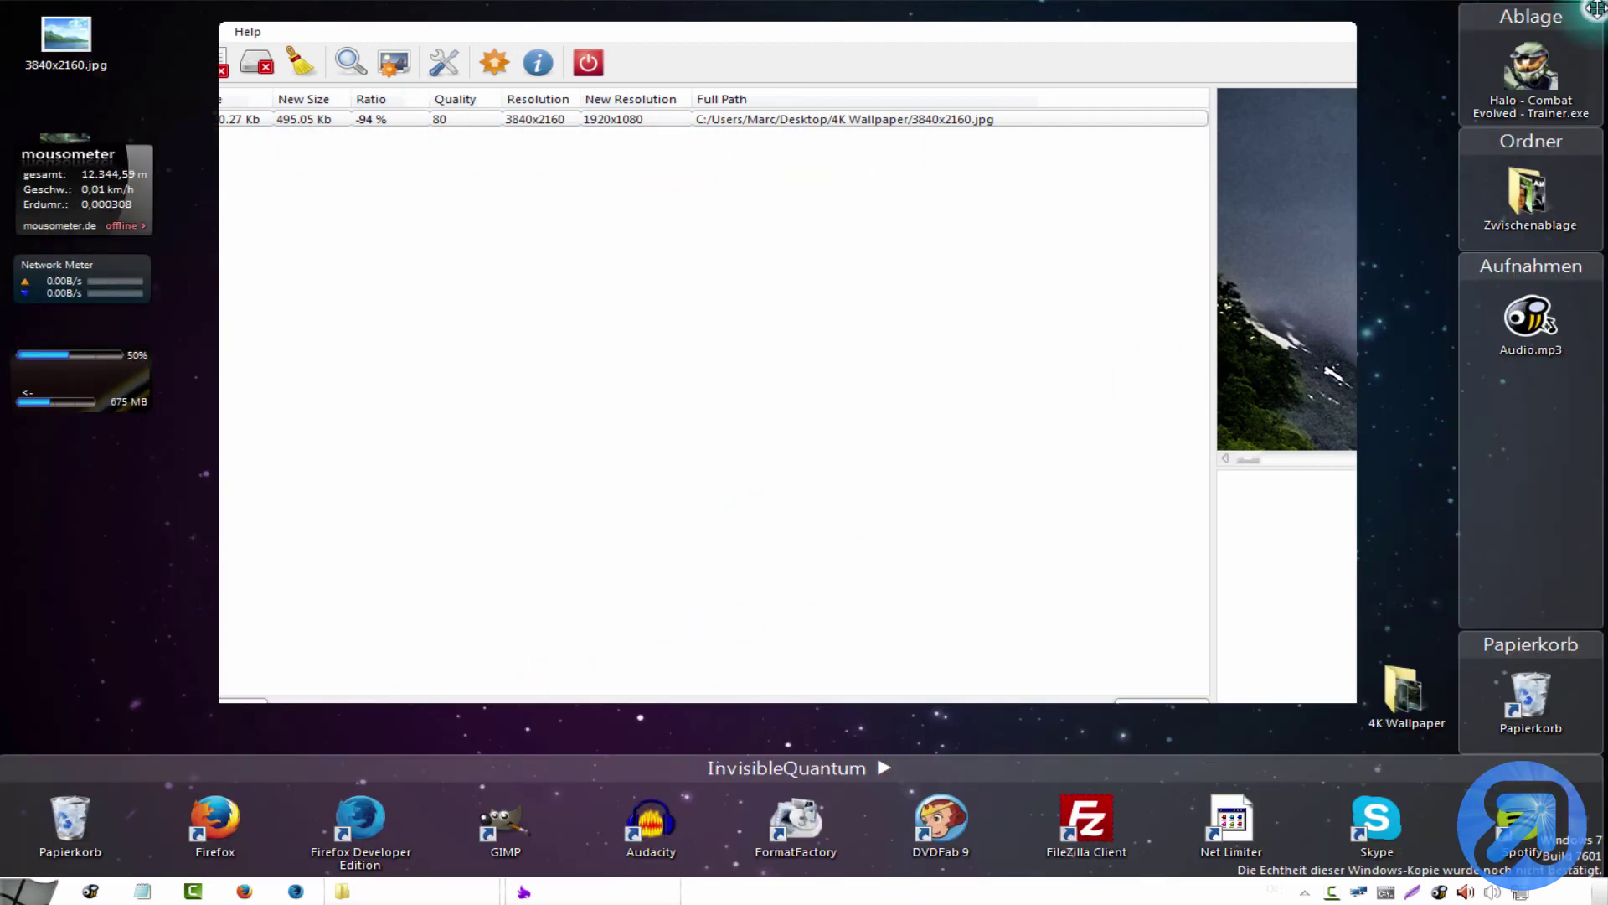